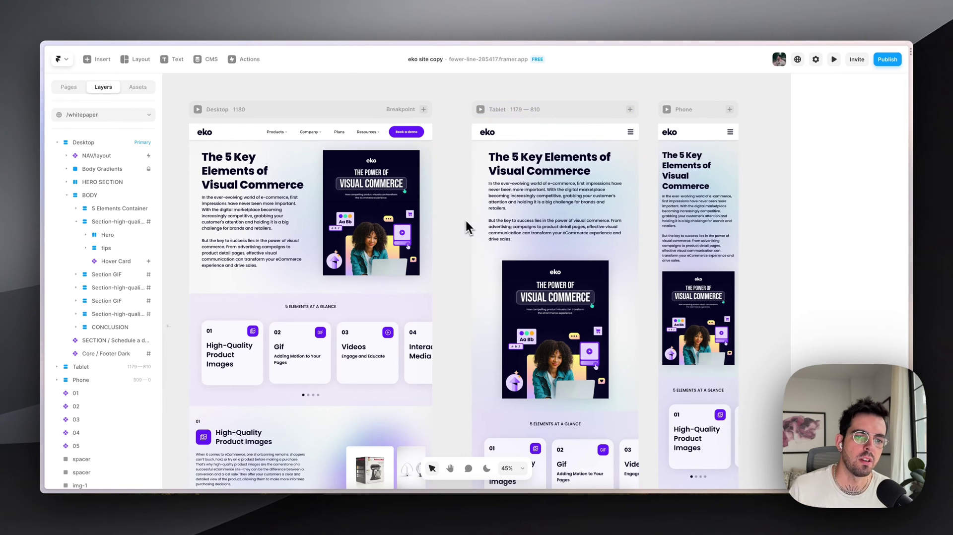
# Step: Update the published site, then download and open its optimization warning report
pyautogui.click(887, 59)
pyautogui.click(825, 141)
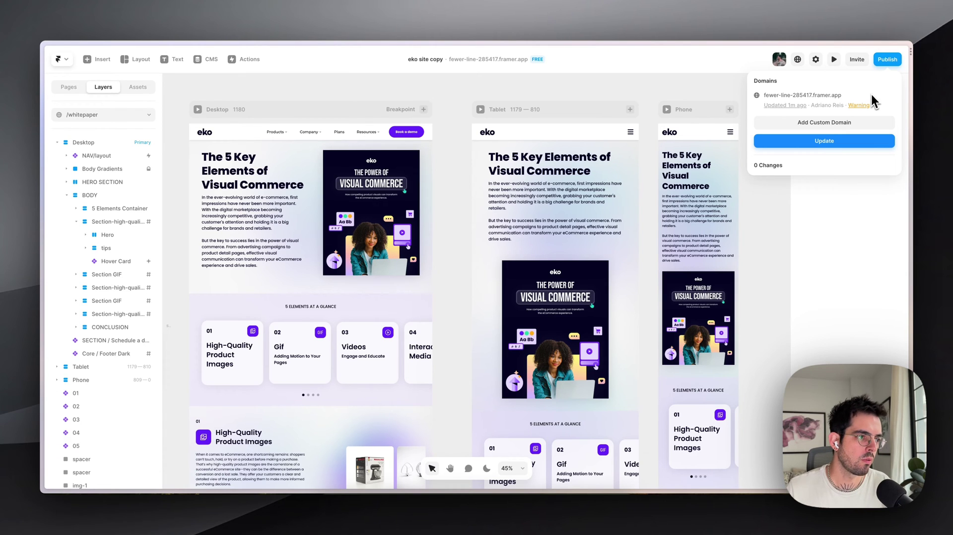
pyautogui.click(861, 106)
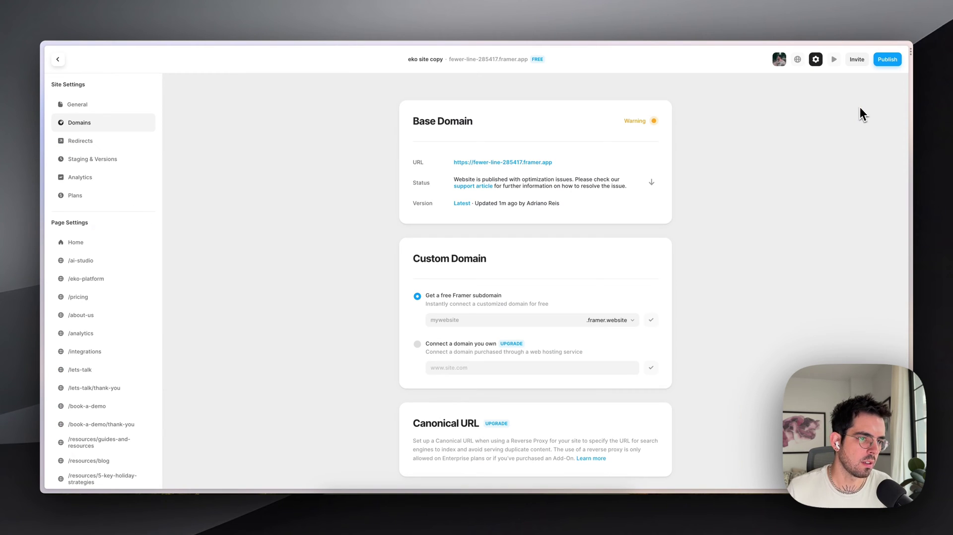
pyautogui.click(652, 182)
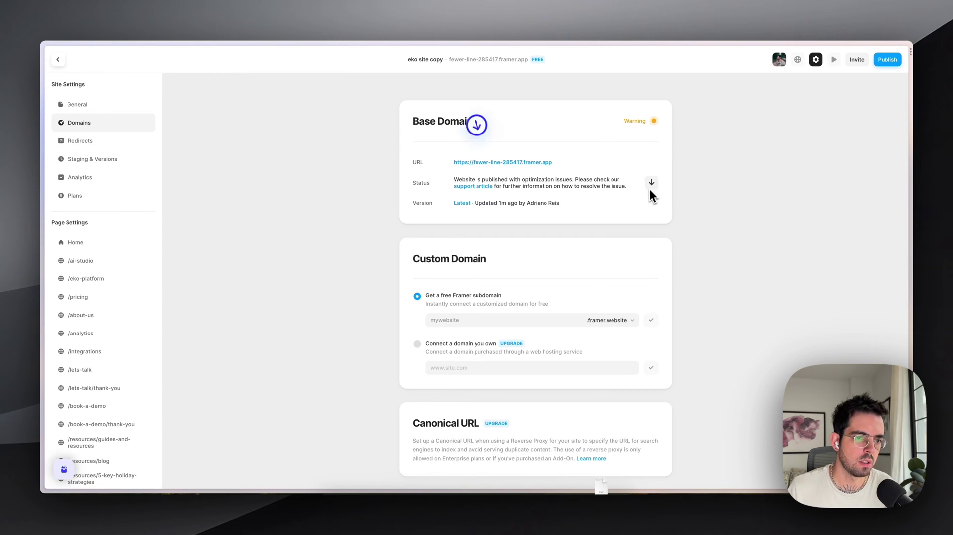
pyautogui.click(324, 505)
# Step: Preview the error report in Quick Look, highlight the nested Learn more link path, then close it
pyautogui.click(311, 234)
pyautogui.press('space')
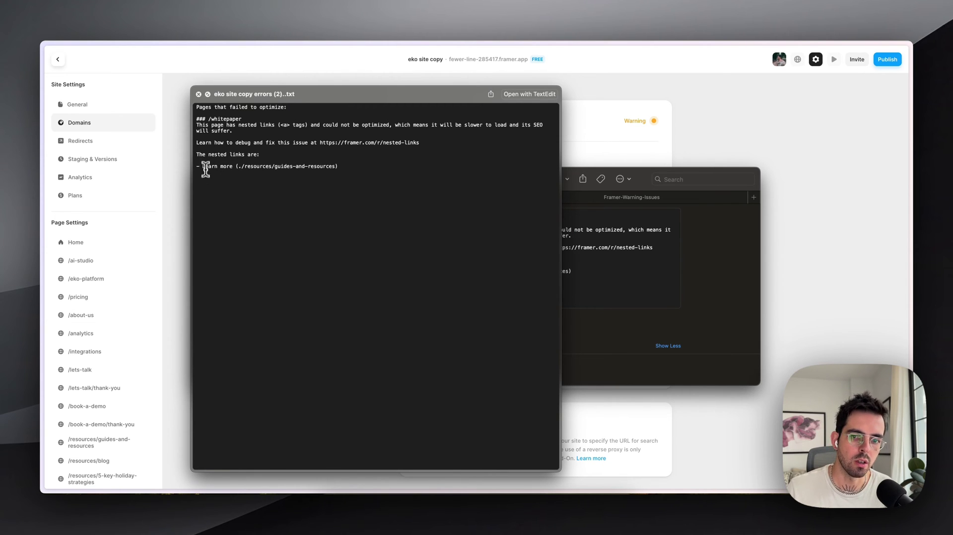
pyautogui.moveTo(201, 167); pyautogui.dragTo(335, 166)
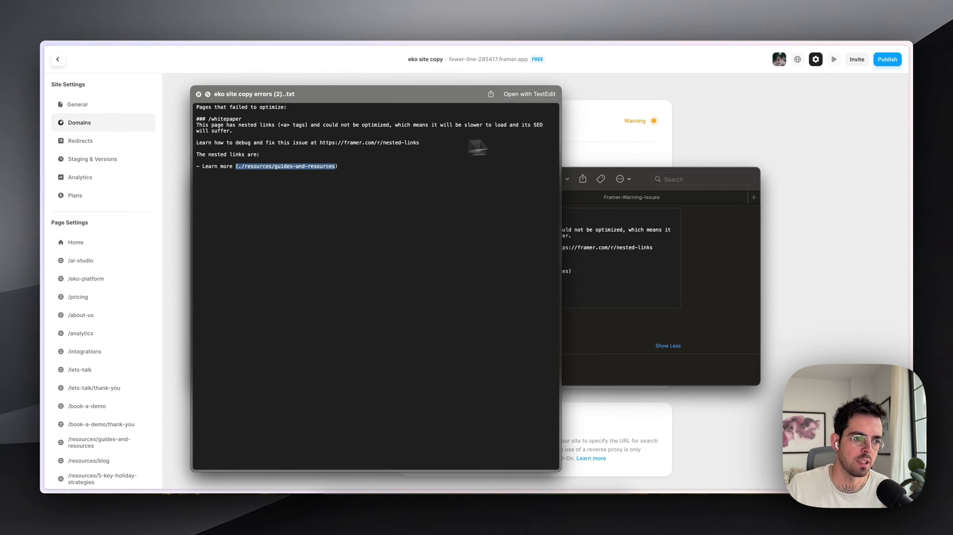
pyautogui.press('super+Tab')
# Step: Close Site Settings and navigate the canvas to the 05 Custom Branding card's Learn more button
pyautogui.press('Escape')
pyautogui.scroll(-5, 450, 213)
pyautogui.hscroll(-5, 451, 212)
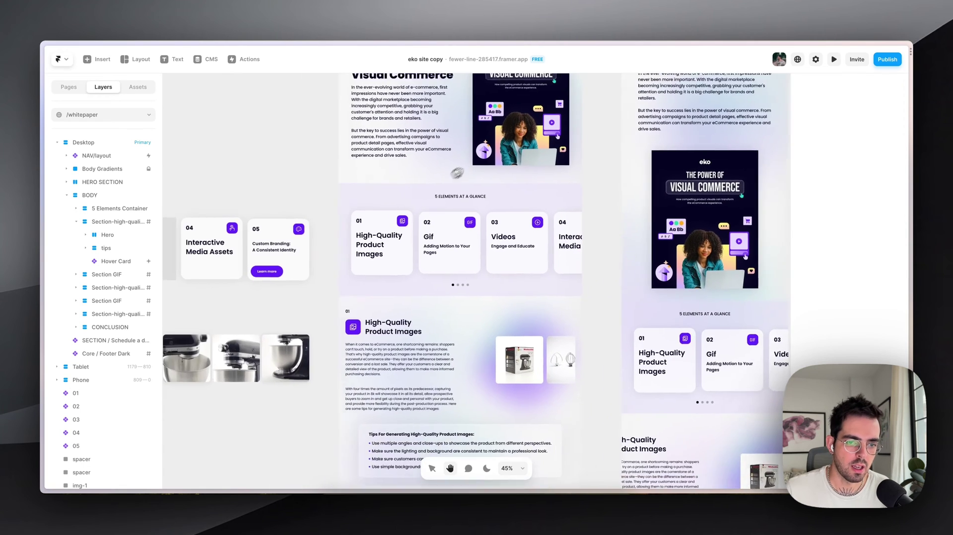
pyautogui.scroll(-2, 451, 213)
pyautogui.scroll(3, 548, 250)
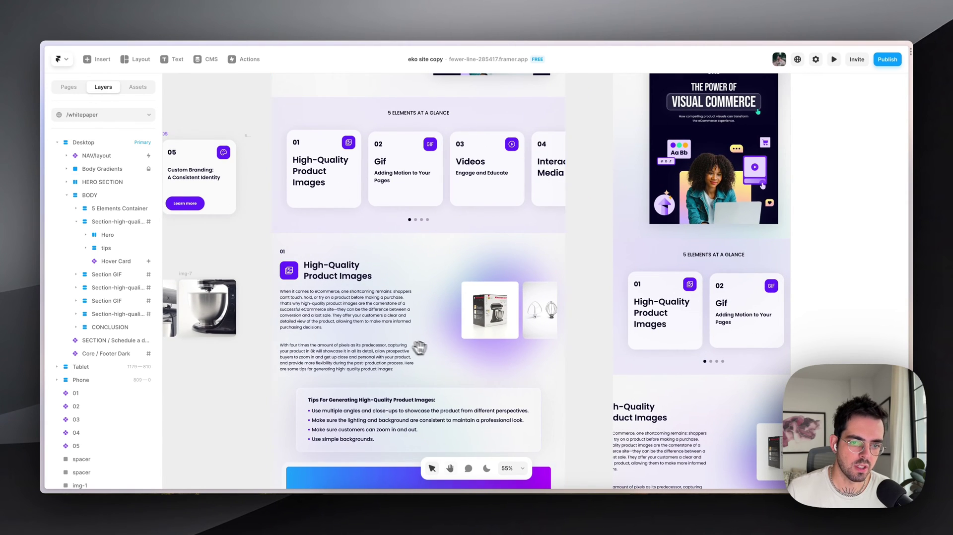
pyautogui.scroll(-2, 454, 177)
pyautogui.scroll(3, 427, 375)
pyautogui.hscroll(-5, 427, 375)
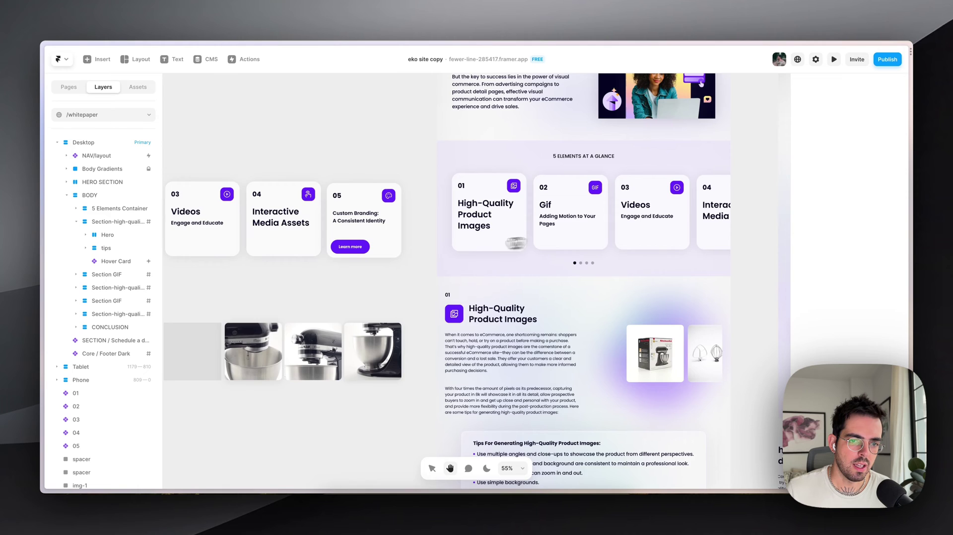
pyautogui.scroll(3, 311, 234)
pyautogui.hscroll(-2, 337, 198)
pyautogui.scroll(3, 311, 200)
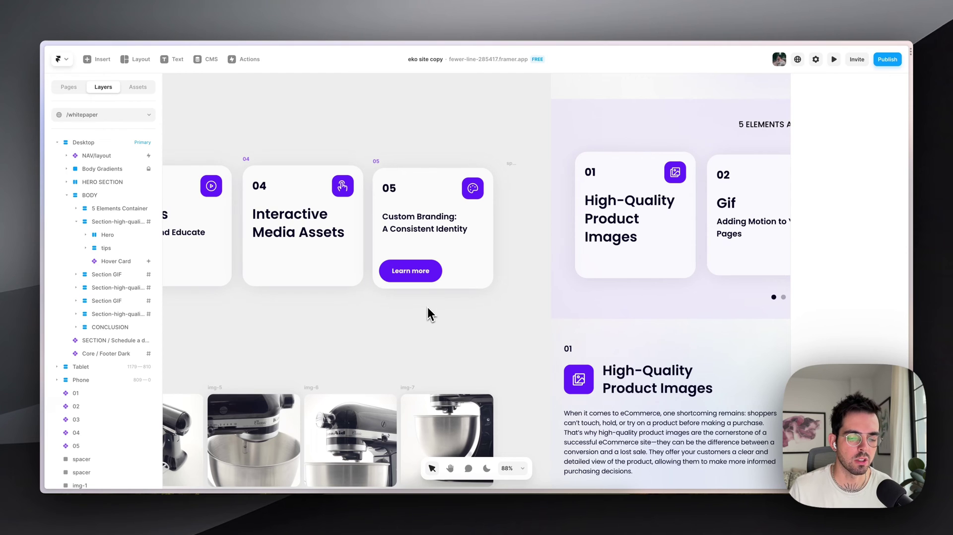
pyautogui.hscroll(2, 432, 328)
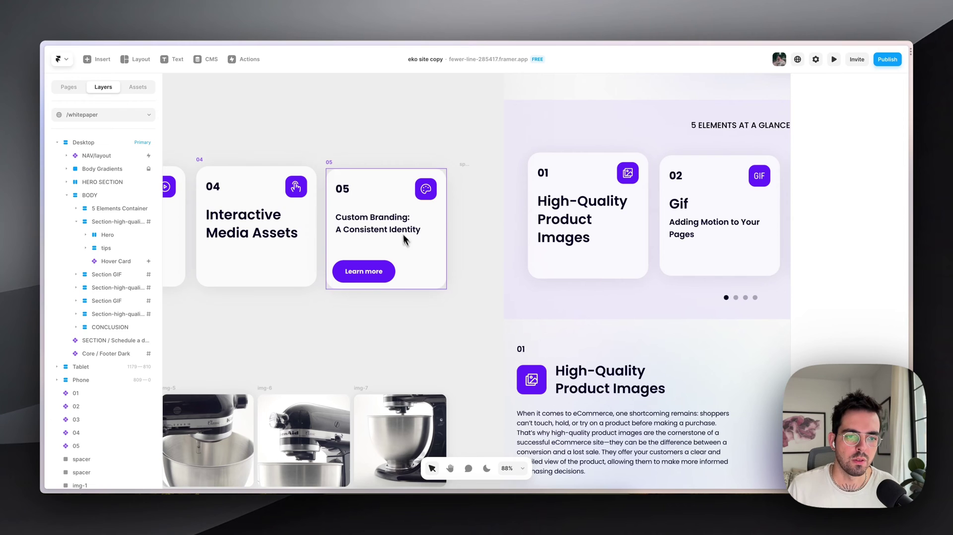
# Step: Inspect cardLink's Hover variant button layer, then toggle card 05's Learn more button off and on
pyautogui.doubleClick(432, 239)
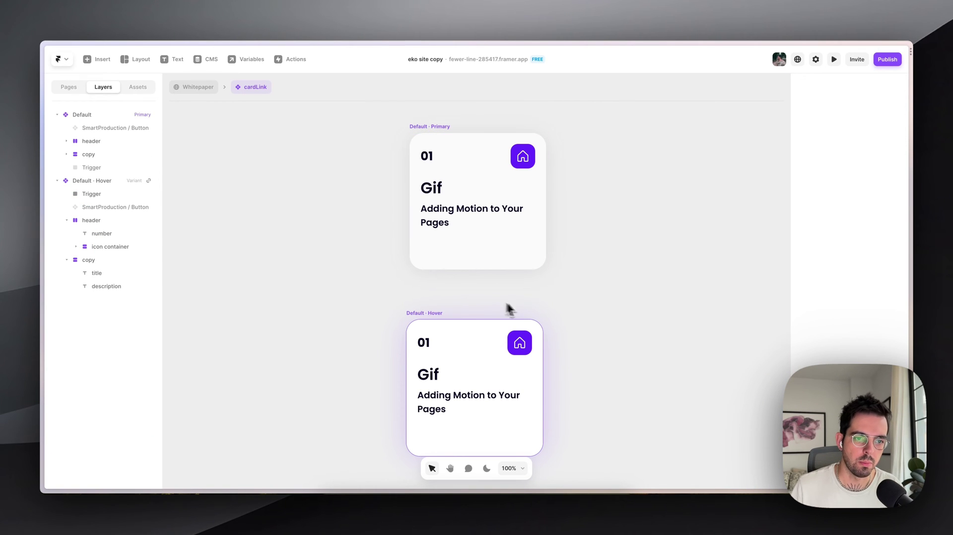
pyautogui.click(527, 327)
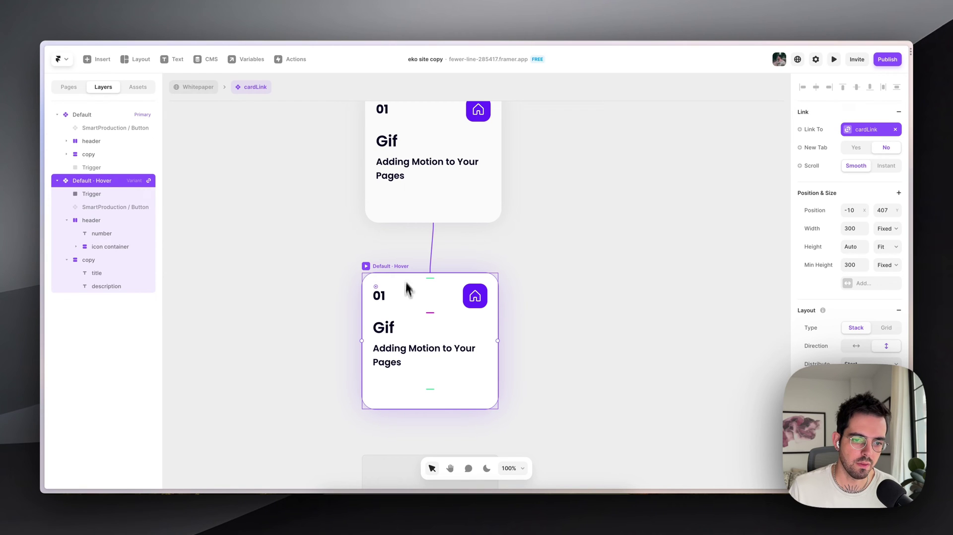
pyautogui.click(91, 208)
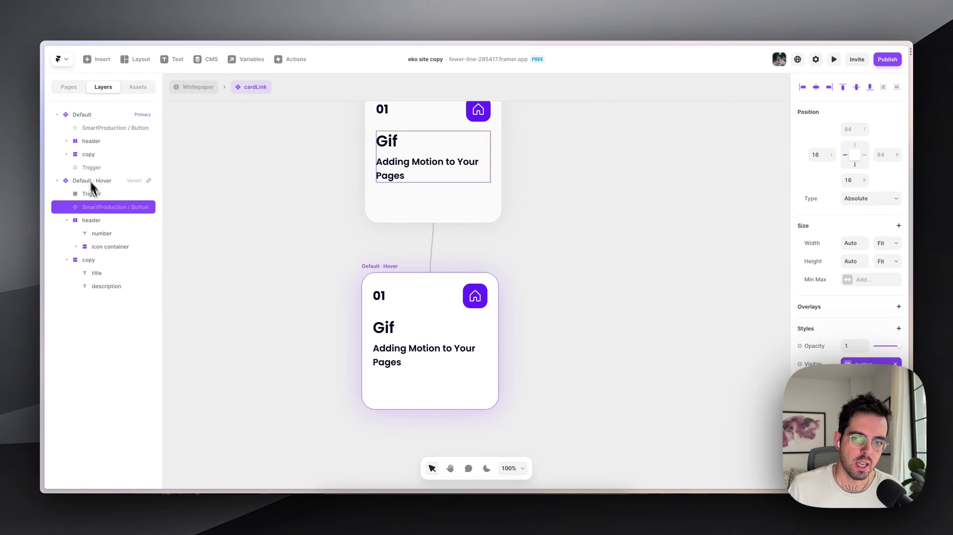
pyautogui.click(100, 128)
pyautogui.click(106, 206)
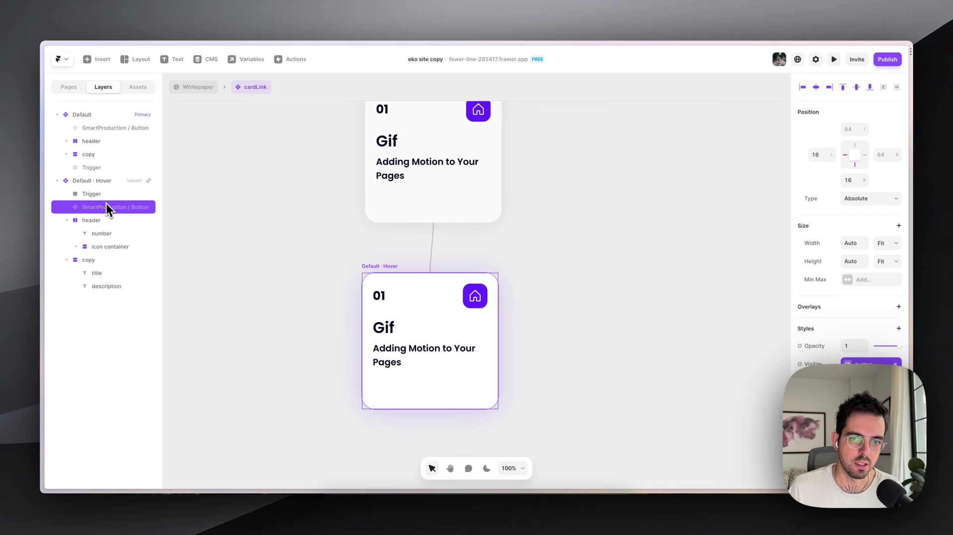
pyautogui.click(197, 88)
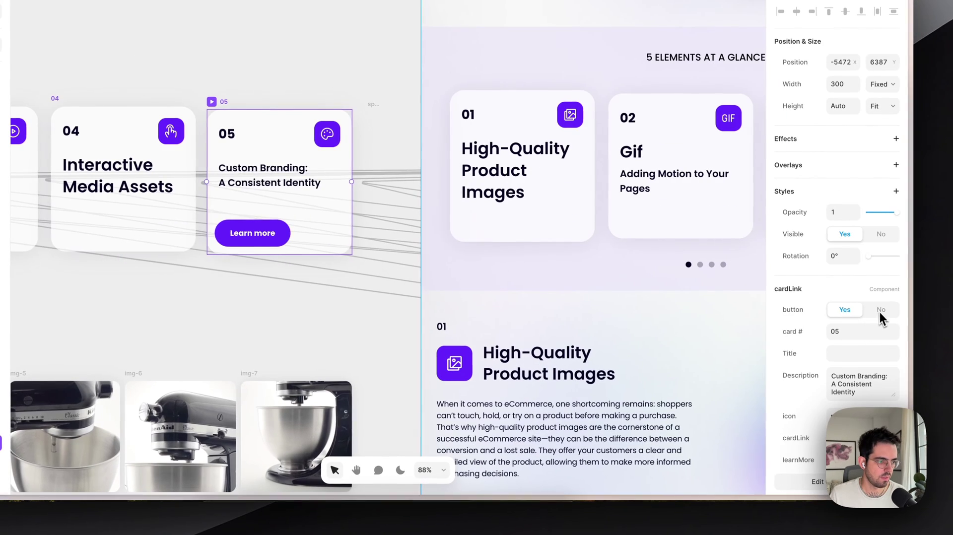
pyautogui.click(887, 336)
pyautogui.click(846, 311)
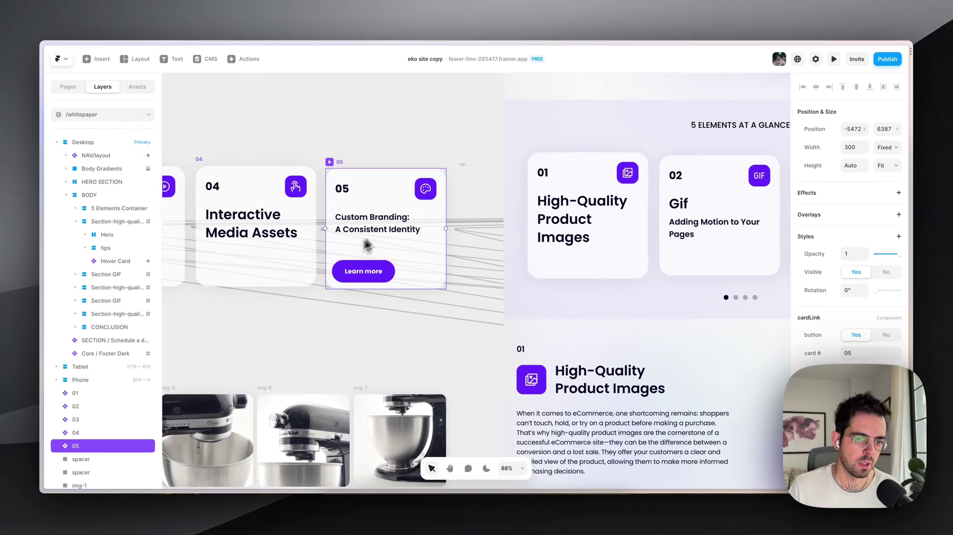
# Step: Reopen cardLink and select the Hover variant's Trigger and header layers
pyautogui.doubleClick(397, 218)
pyautogui.click(380, 267)
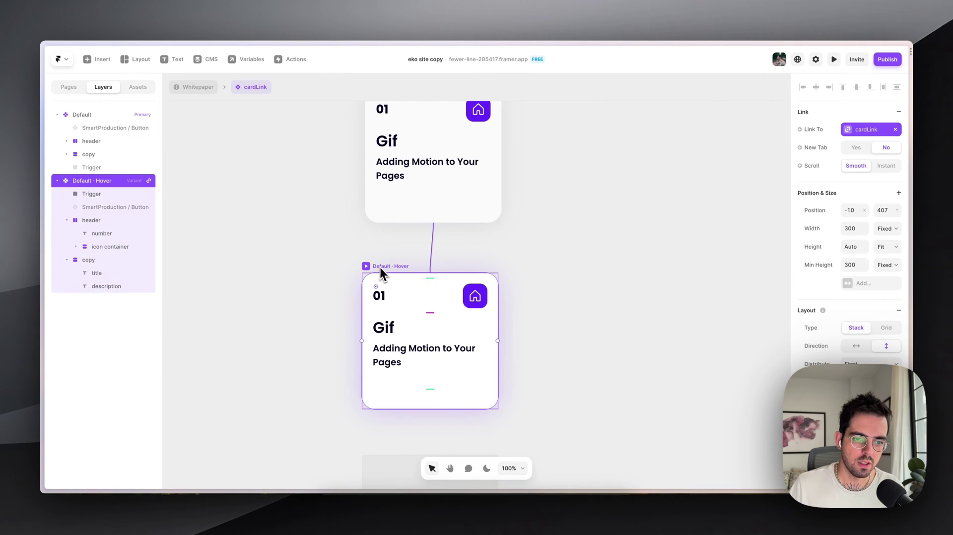
pyautogui.scroll(-2, 557, 249)
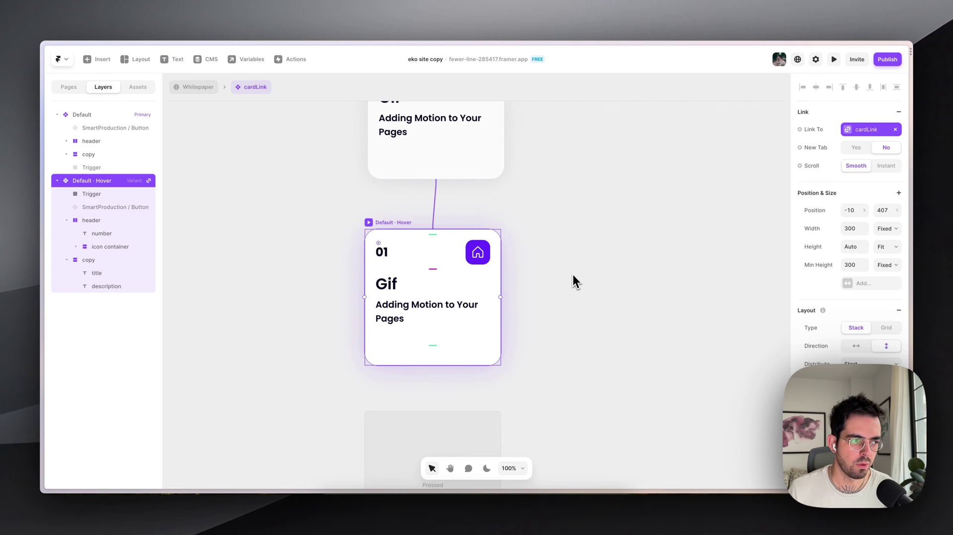
pyautogui.click(97, 195)
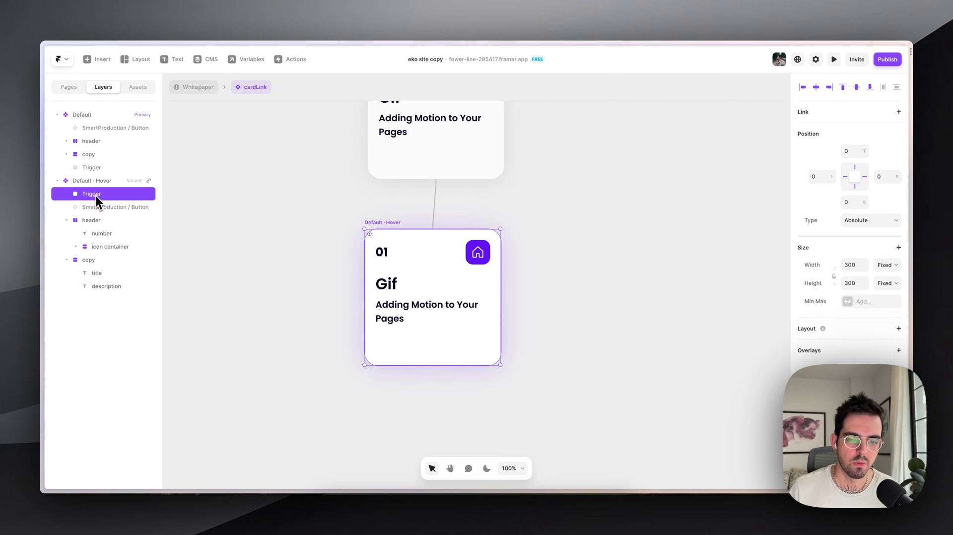
pyautogui.click(123, 221)
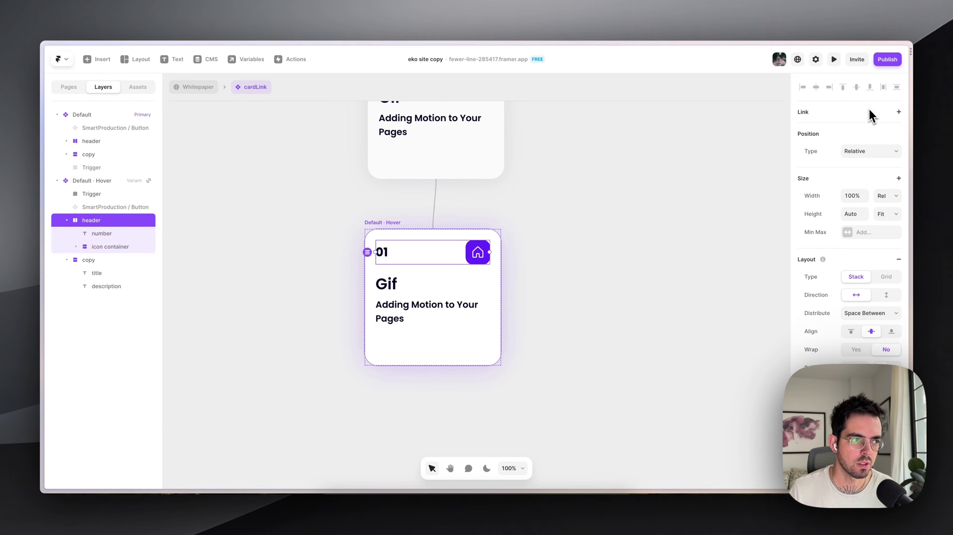
pyautogui.click(116, 182)
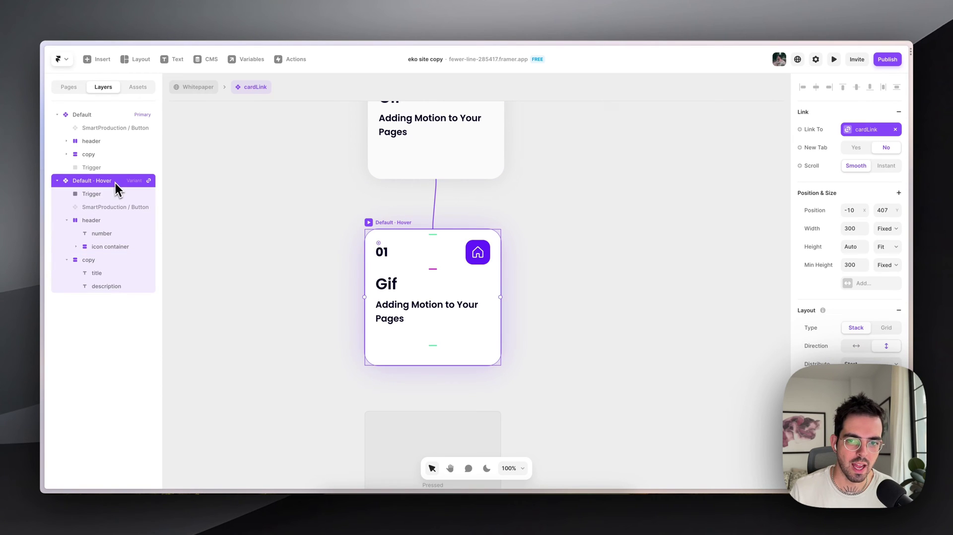
pyautogui.click(92, 222)
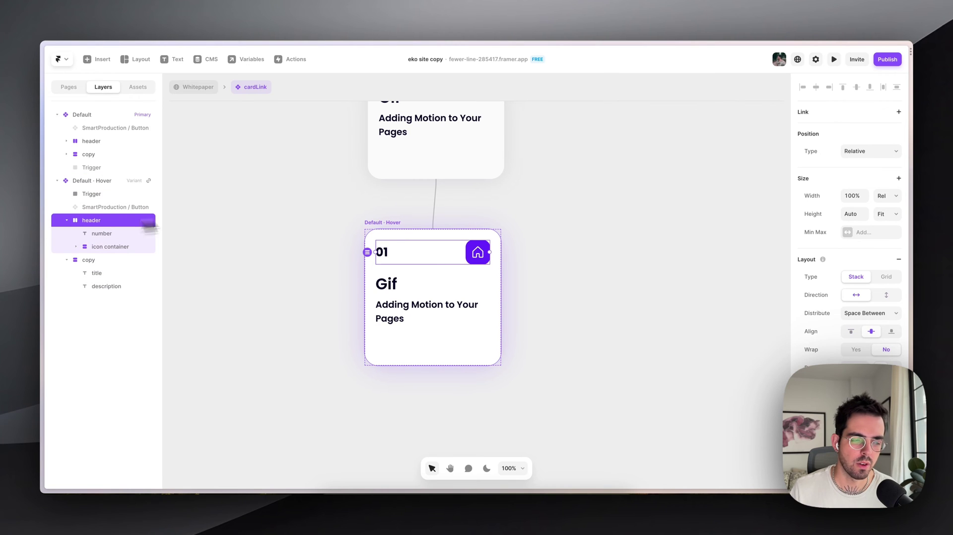
pyautogui.click(897, 112)
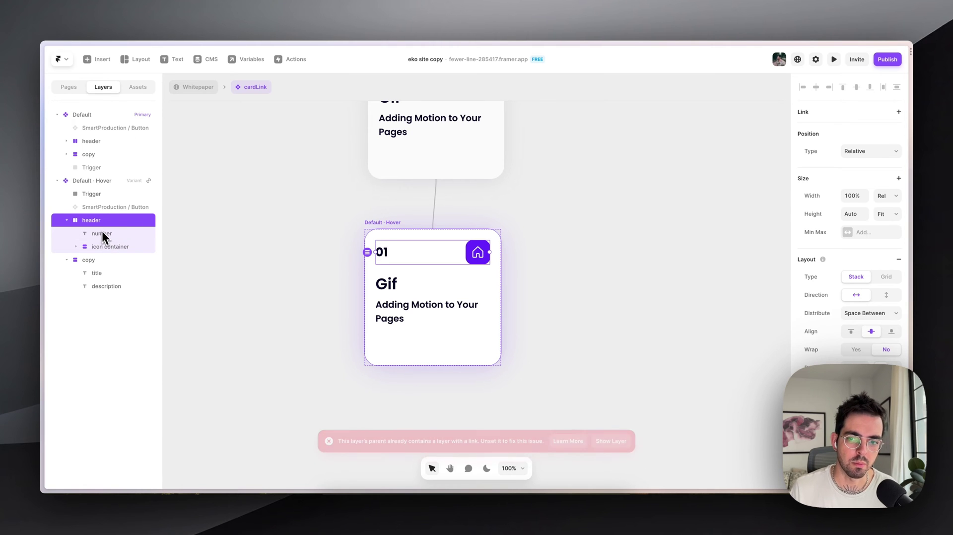
pyautogui.click(101, 207)
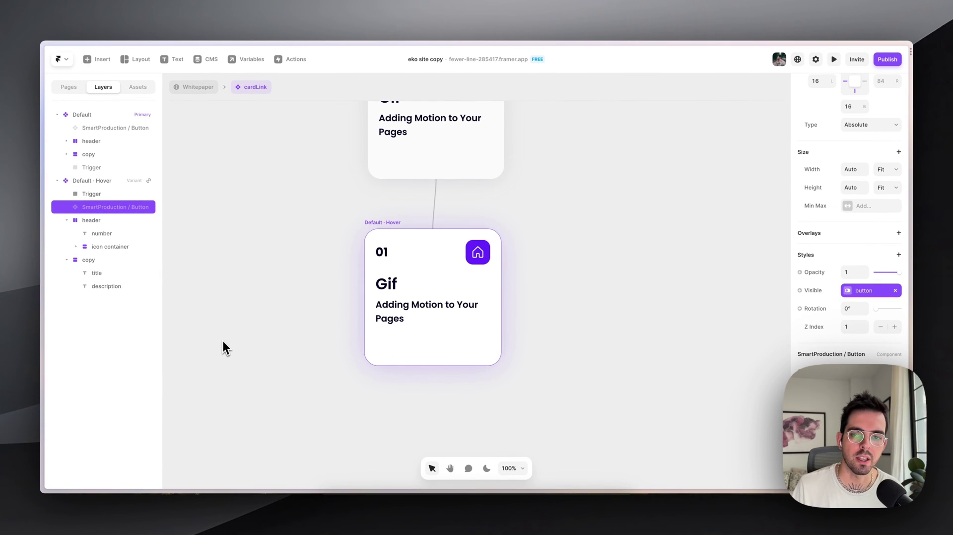
# Step: Link the Default variant's header layer to the cardLink variable
pyautogui.click(94, 181)
pyautogui.scroll(4, 224, 158)
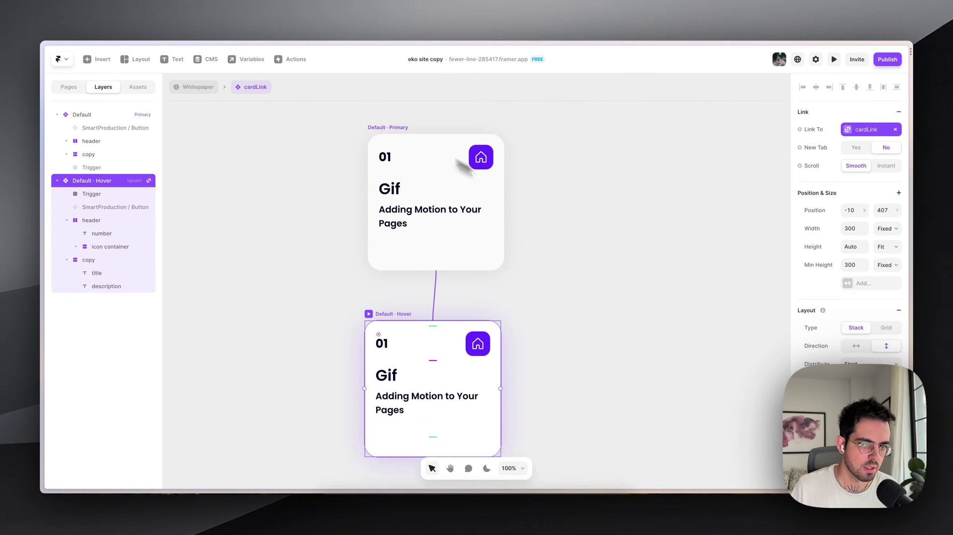
pyautogui.click(91, 143)
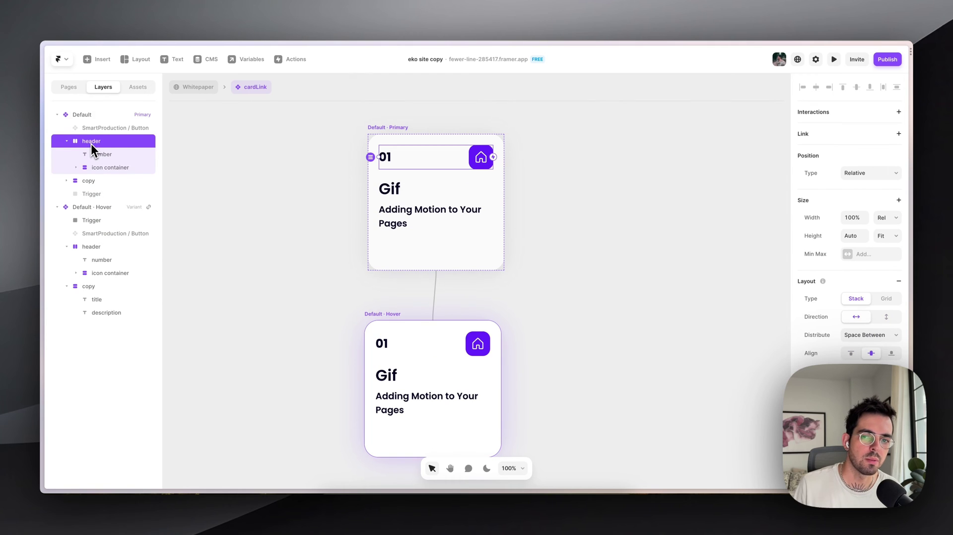
pyautogui.click(900, 134)
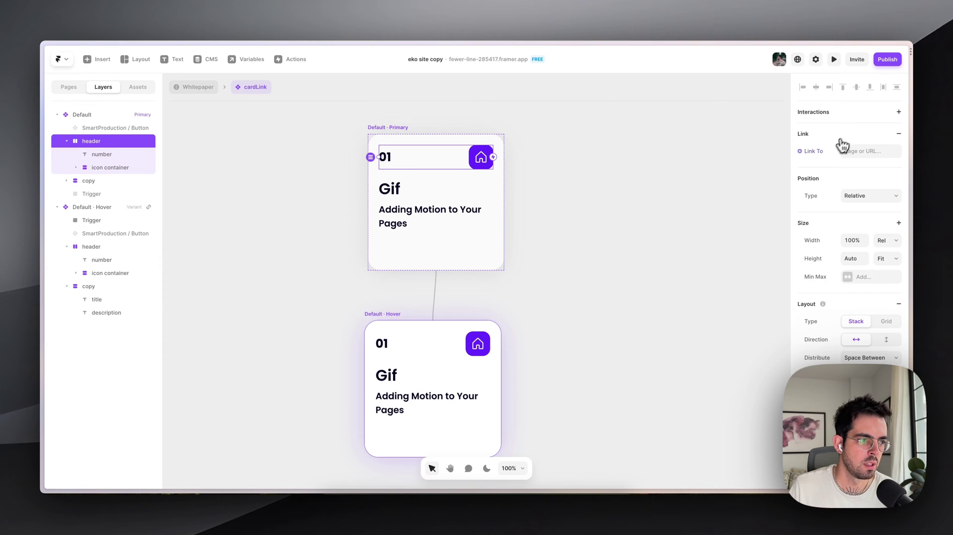
pyautogui.click(823, 152)
pyautogui.moveTo(823, 178)
pyautogui.click(786, 179)
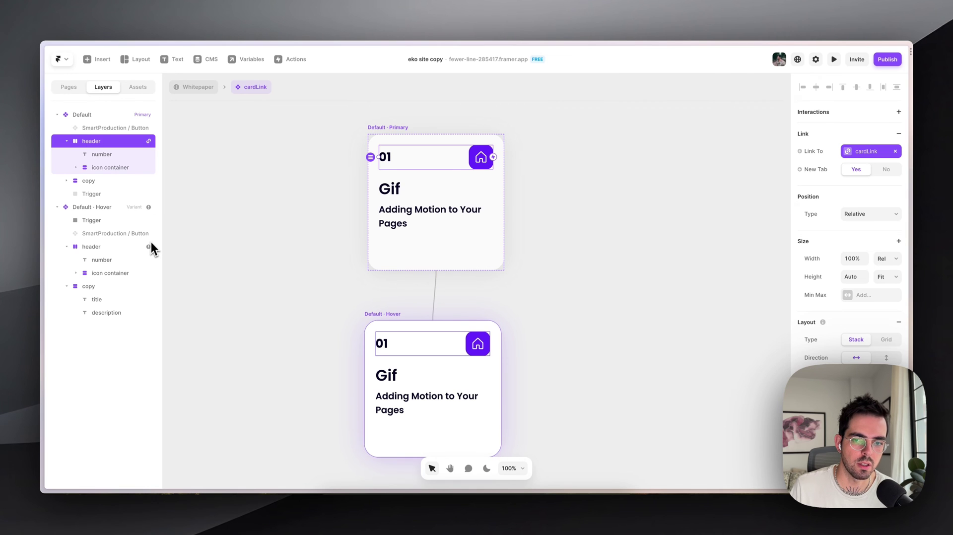
# Step: Jump to the nested-link layer and remove the cardLink link from the Primary header
pyautogui.moveTo(148, 246)
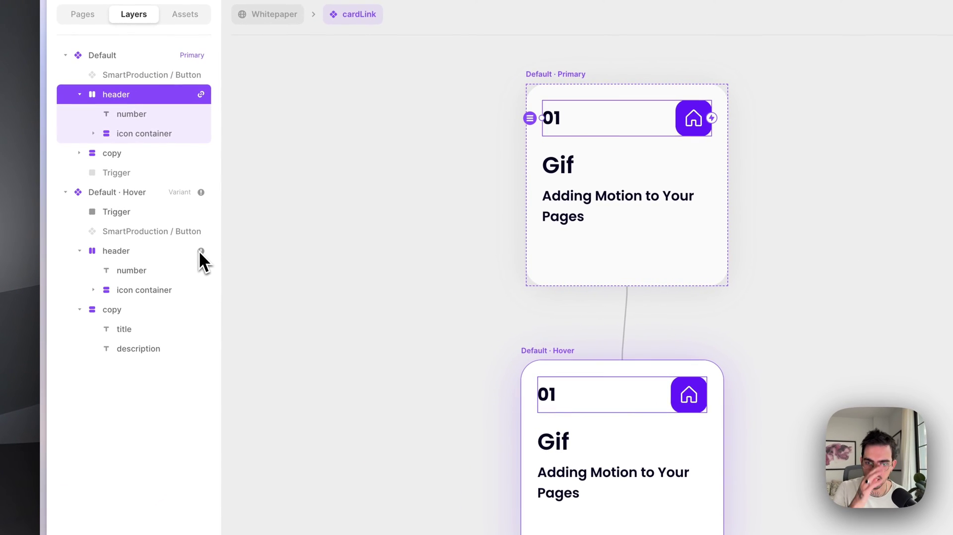
pyautogui.moveTo(200, 251)
pyautogui.click(328, 279)
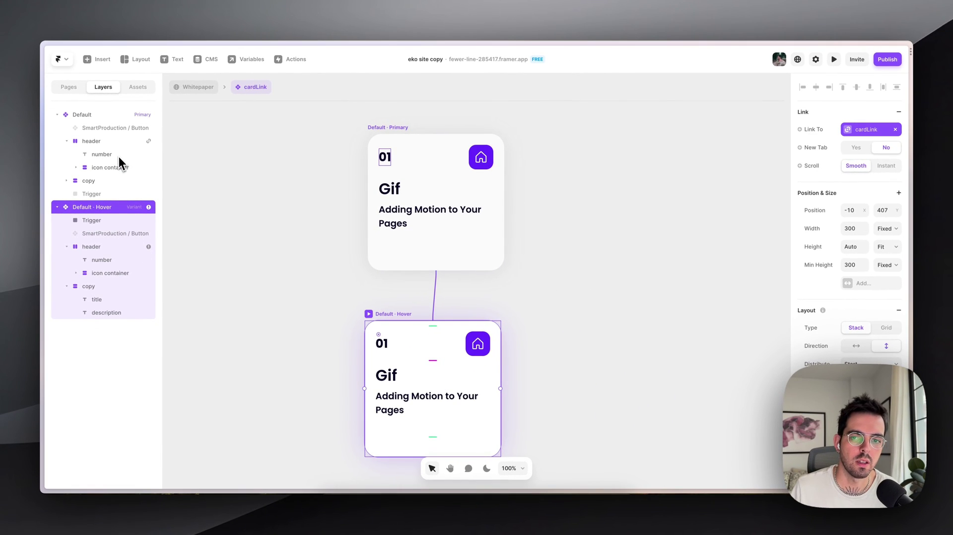
pyautogui.click(118, 143)
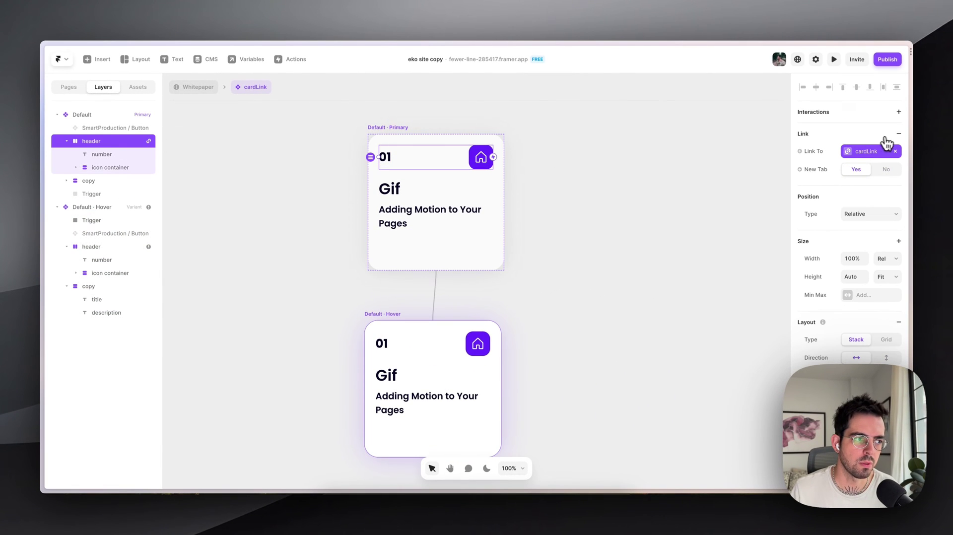
pyautogui.click(899, 138)
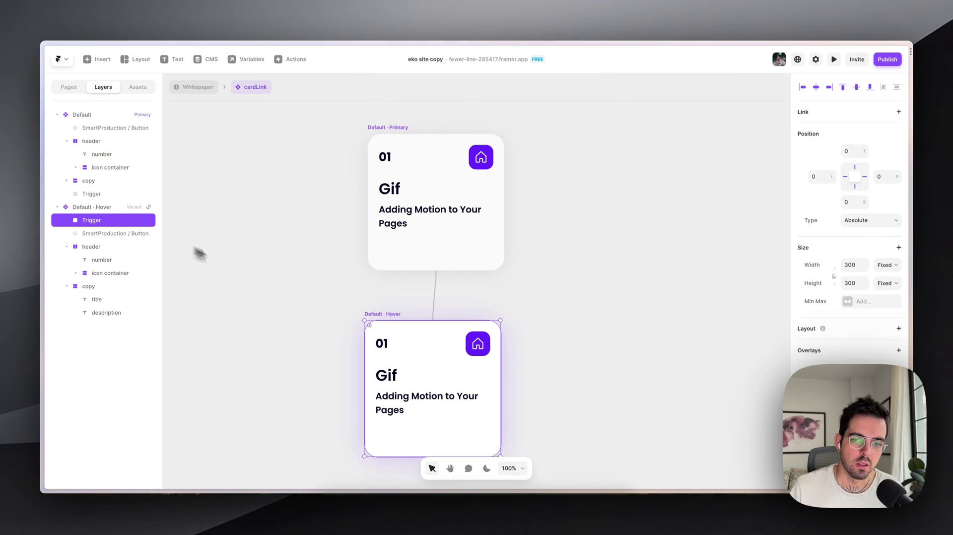
# Step: Clear the Hover variant's own cardLink link and bind its Trigger layer to cardLink instead
pyautogui.scroll(-3, 422, 301)
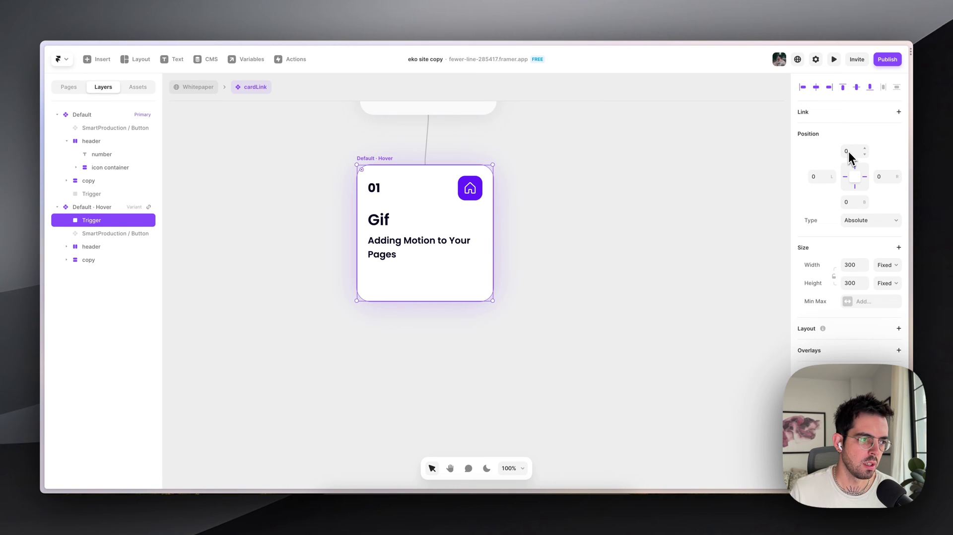
pyautogui.press('Tab')
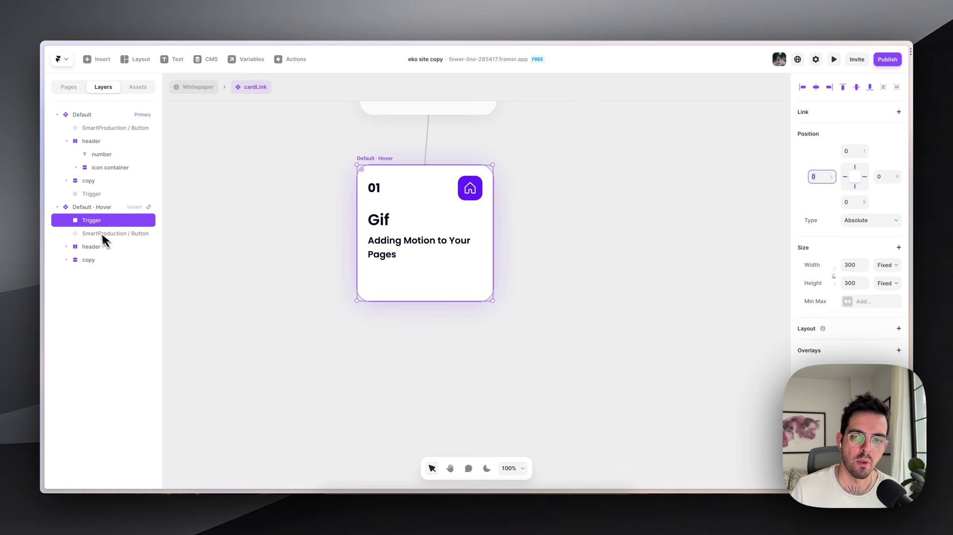
pyautogui.click(124, 207)
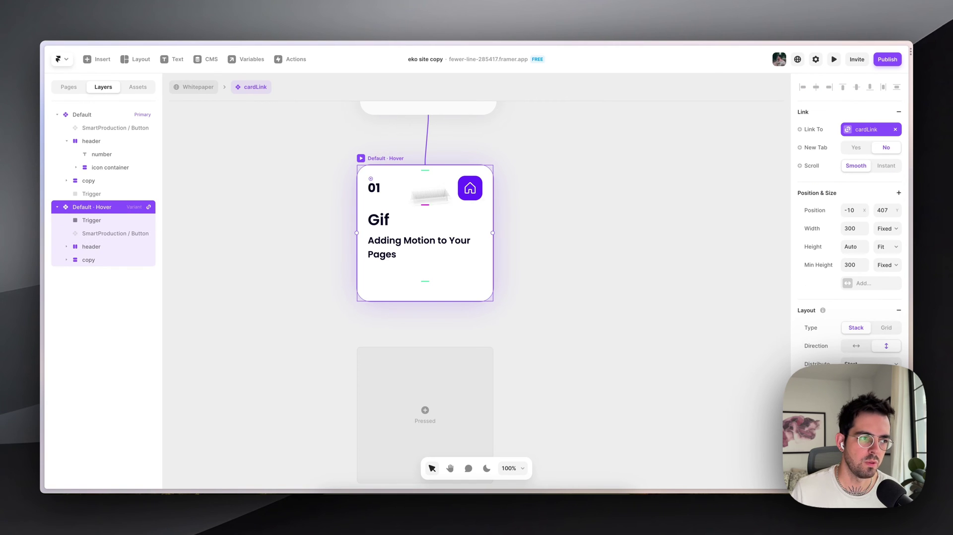
pyautogui.click(899, 113)
pyautogui.click(130, 220)
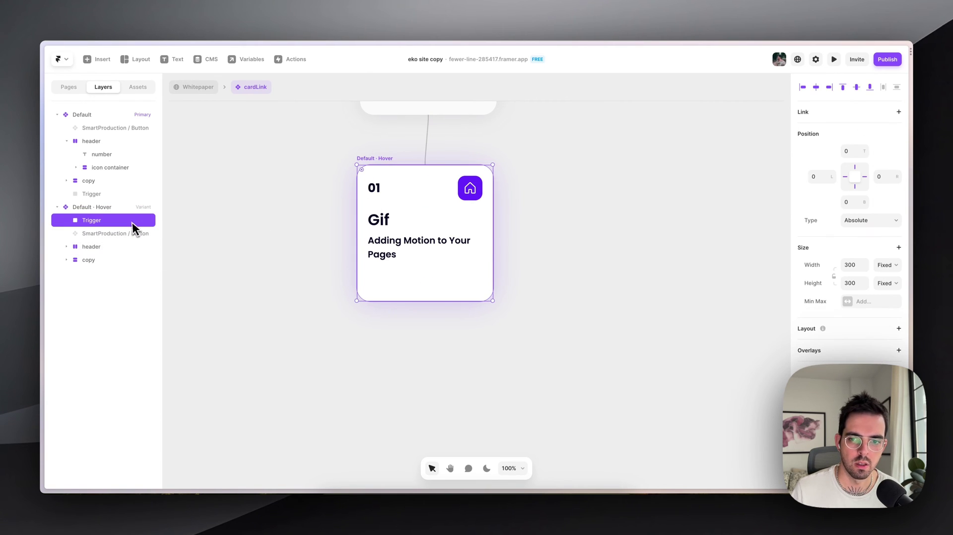
pyautogui.click(839, 130)
pyautogui.moveTo(815, 151)
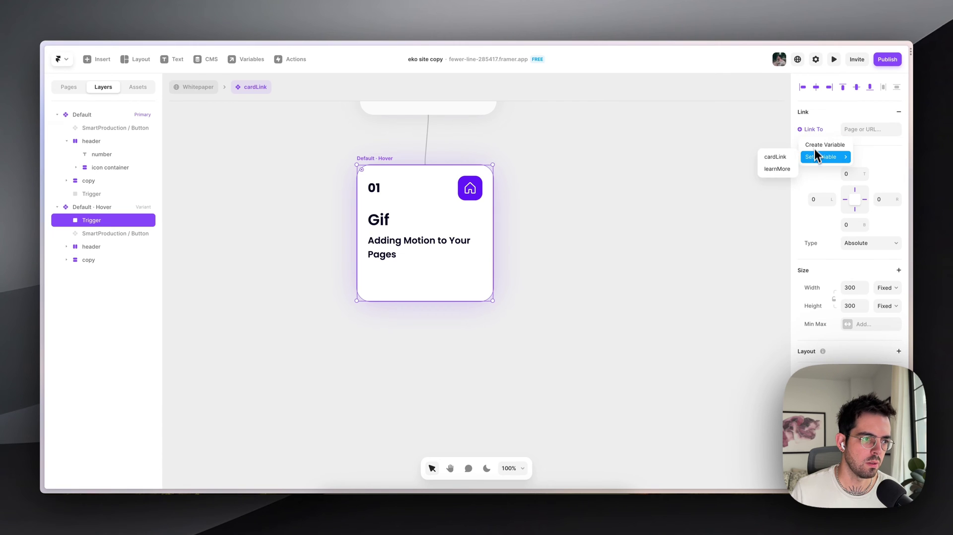
pyautogui.click(777, 157)
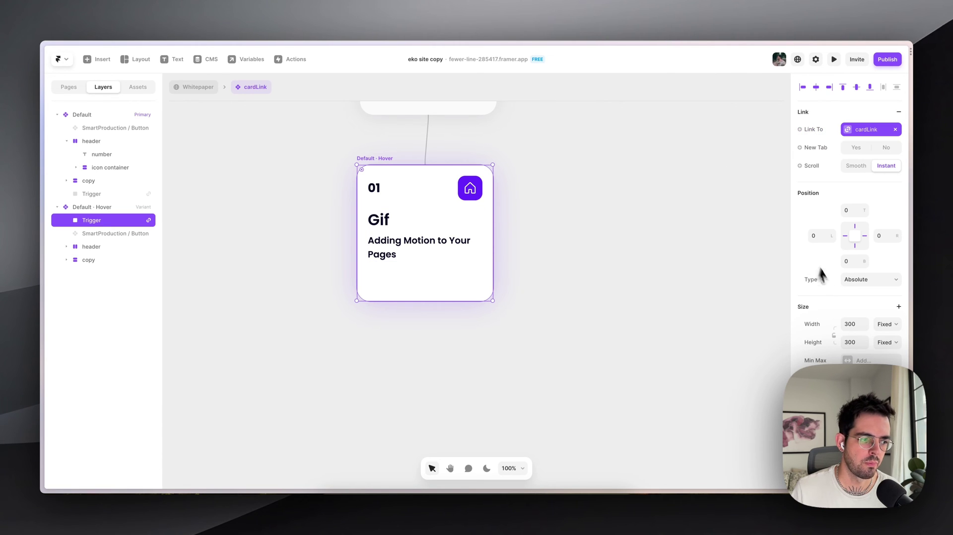
# Step: Review the Hover variant's header, copy and Trigger layers and their extra style properties
pyautogui.click(93, 248)
pyautogui.keyDown('shift'); pyautogui.click(95, 260); pyautogui.keyUp('shift')
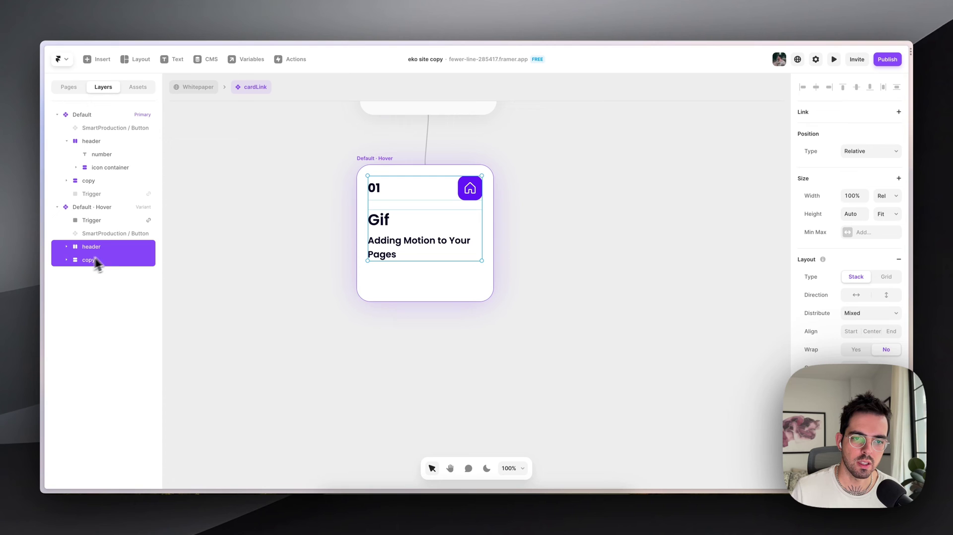
pyautogui.scroll(-5, 893, 343)
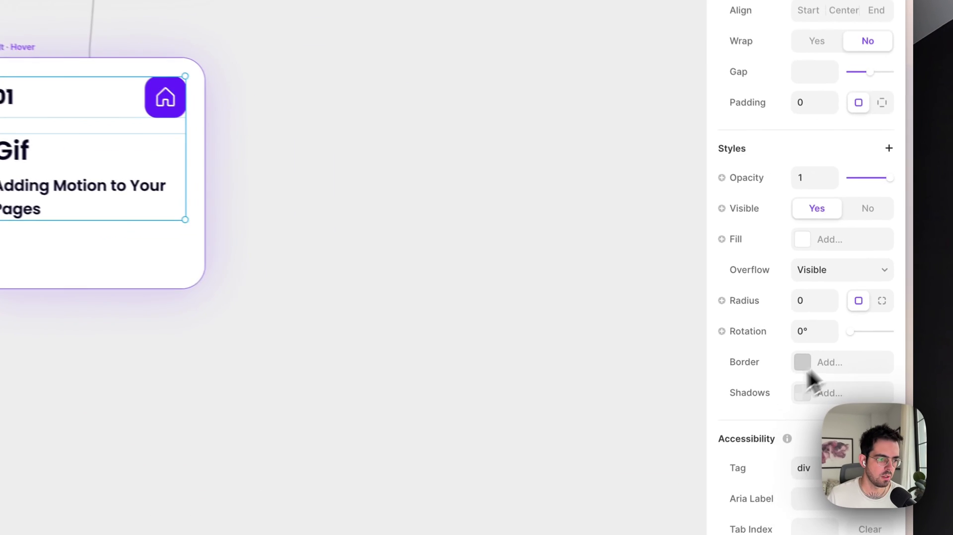
pyautogui.click(887, 141)
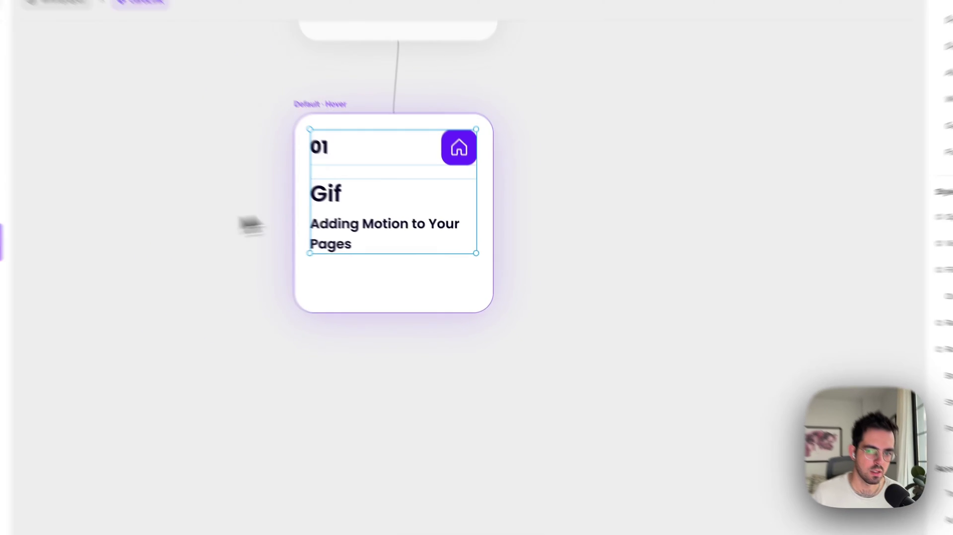
pyautogui.click(77, 220)
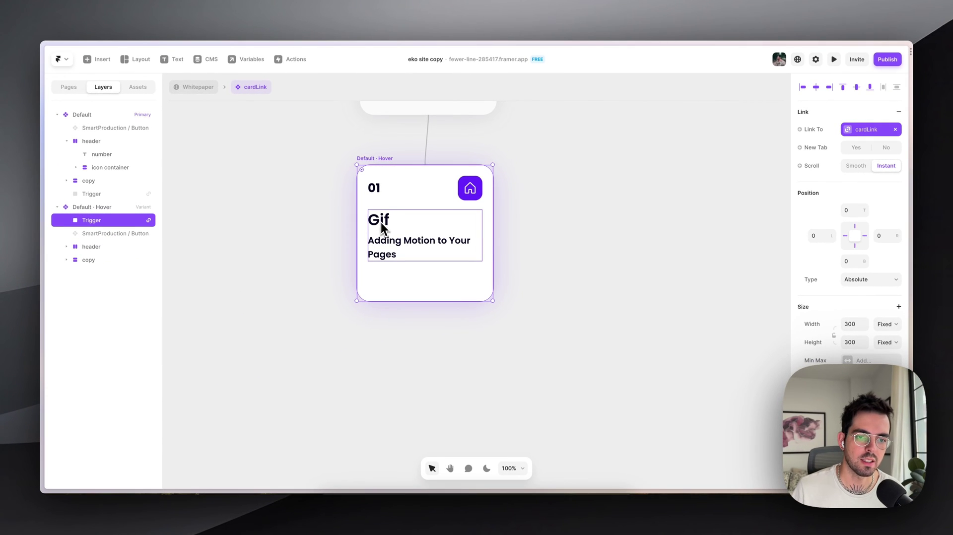
# Step: Exit cardLink to the Whitepaper page and select the Desktop breakpoint
pyautogui.click(293, 227)
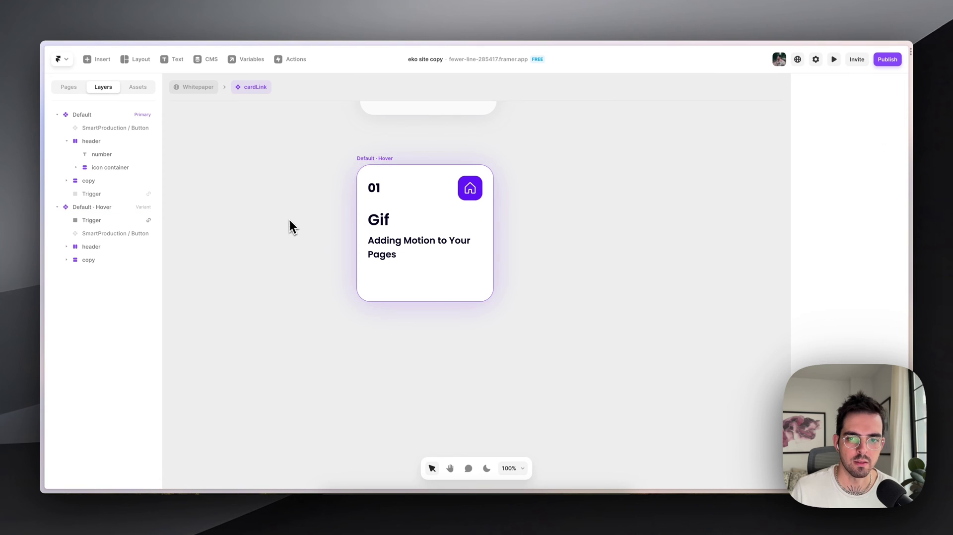
pyautogui.click(204, 88)
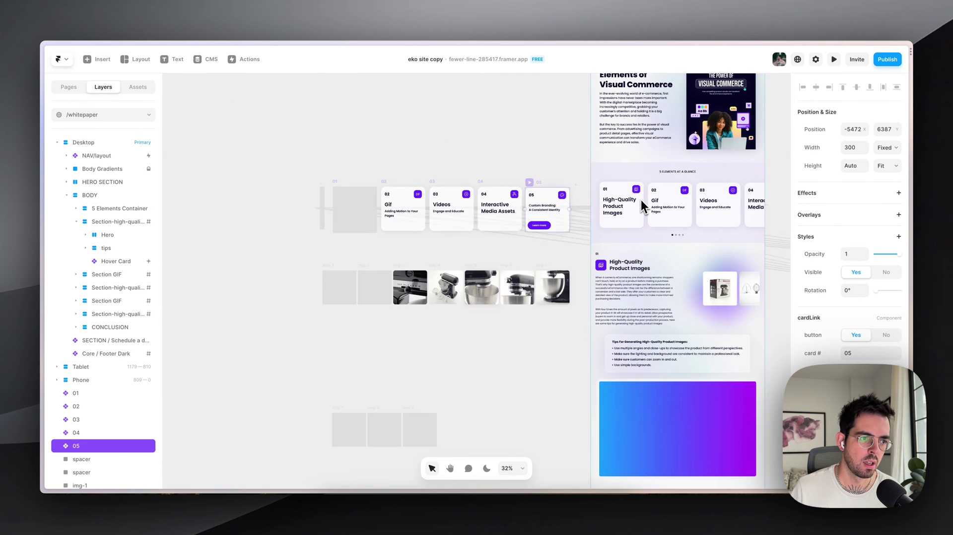
pyautogui.hscroll(5, 643, 206)
pyautogui.click(573, 249)
pyautogui.press('super+p')
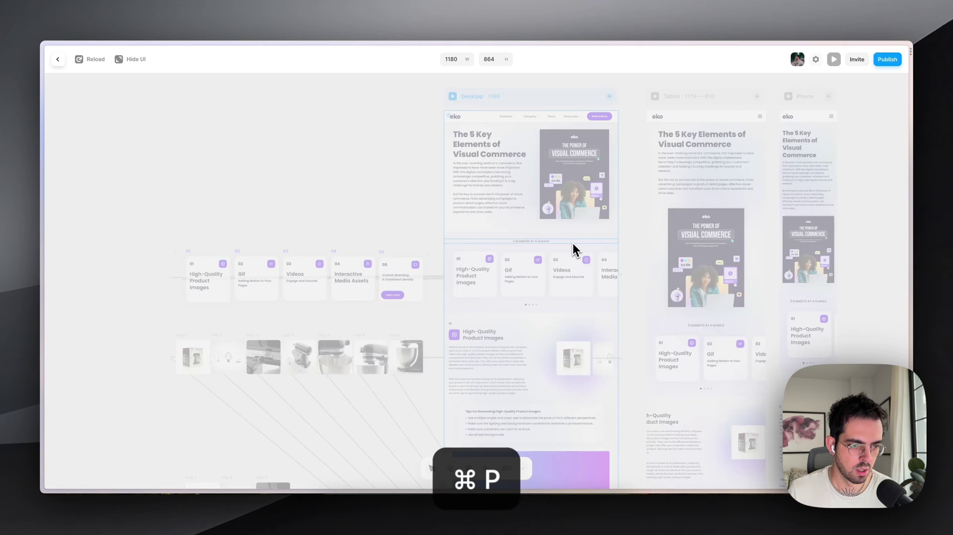
pyautogui.scroll(-5, 522, 303)
pyautogui.hscroll(5, 571, 306)
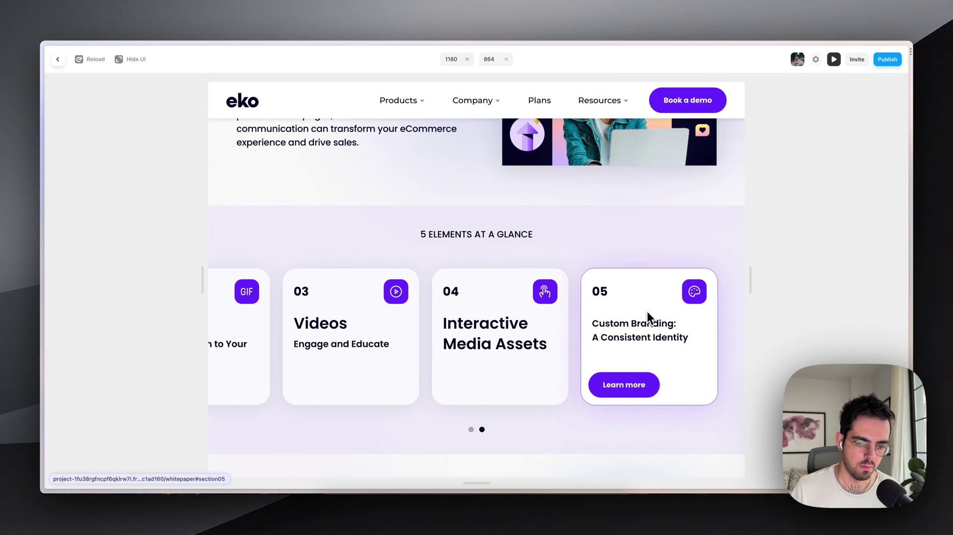
# Step: Close the preview and publish the pending update so no changes remain
pyautogui.press('Escape')
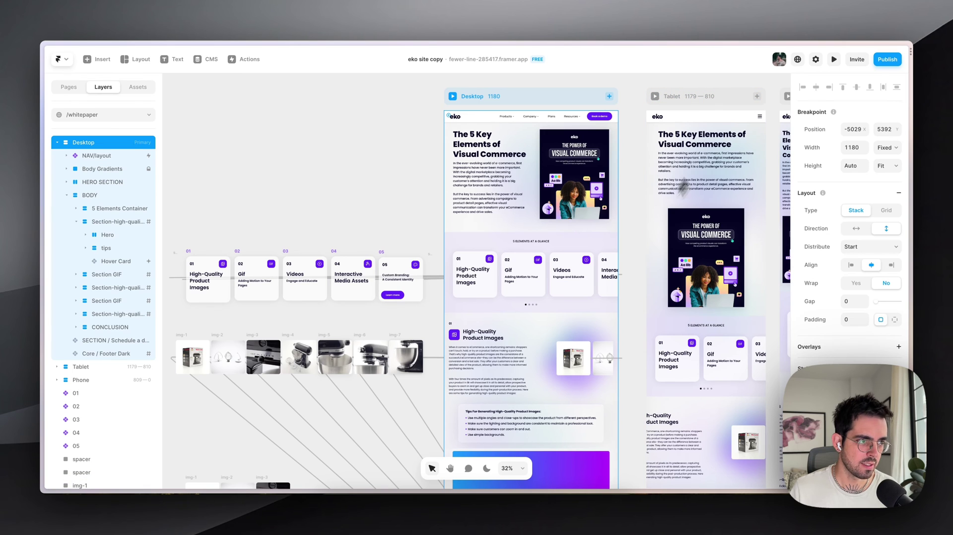
pyautogui.click(887, 60)
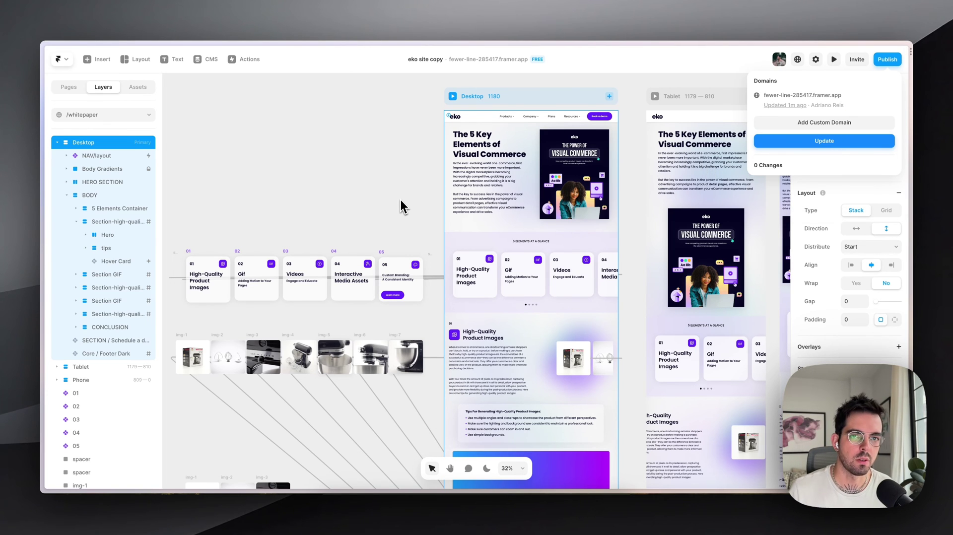
pyautogui.click(387, 204)
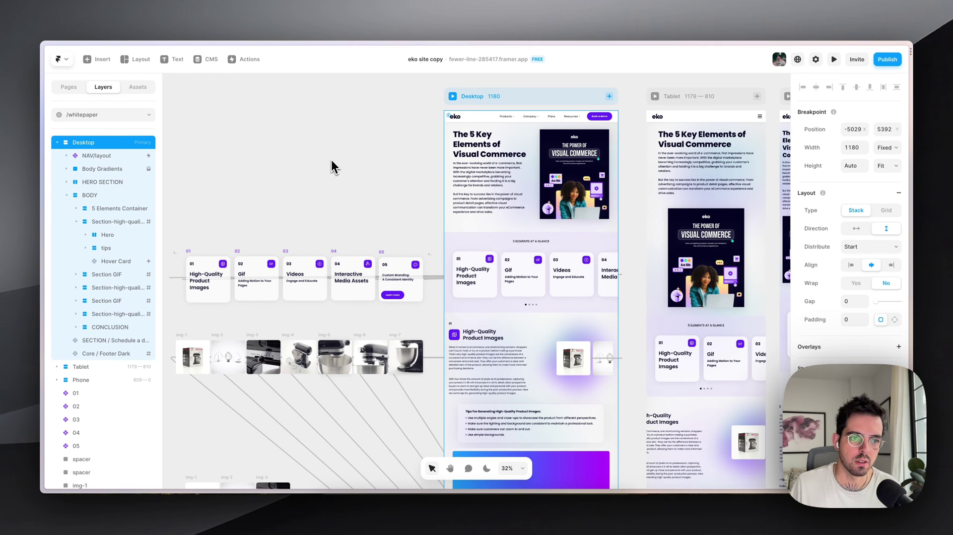
# Step: Open the Hover Card component and zoom out to its Desktop Primary, Hover and Phone variants
pyautogui.scroll(-5, 333, 166)
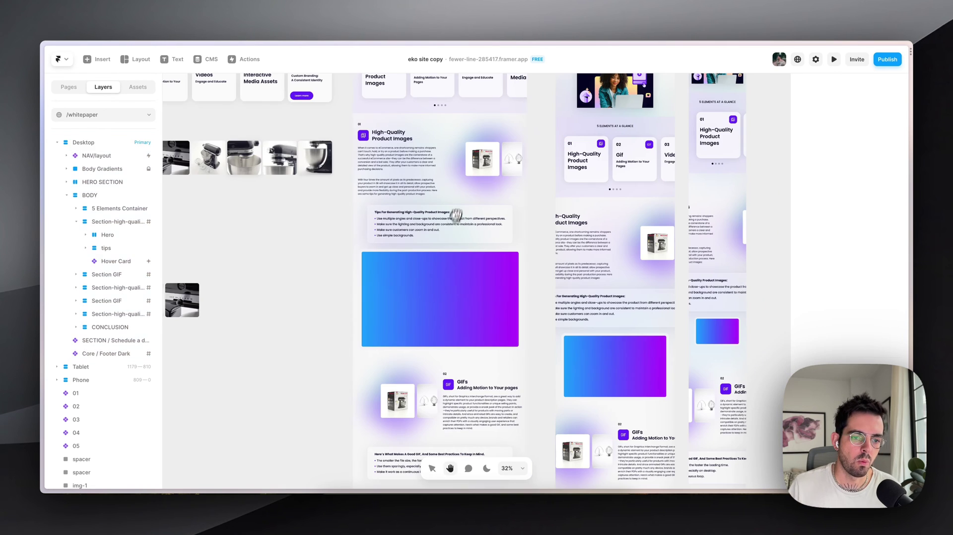
pyautogui.click(440, 291)
pyautogui.click(449, 281)
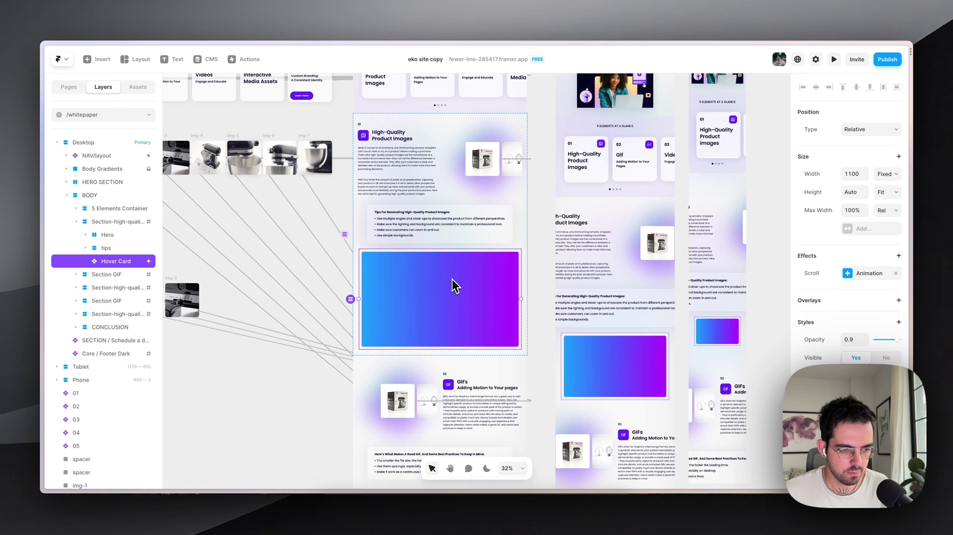
pyautogui.press('Escape')
pyautogui.hscroll(5, 558, 219)
pyautogui.scroll(-1, 558, 219)
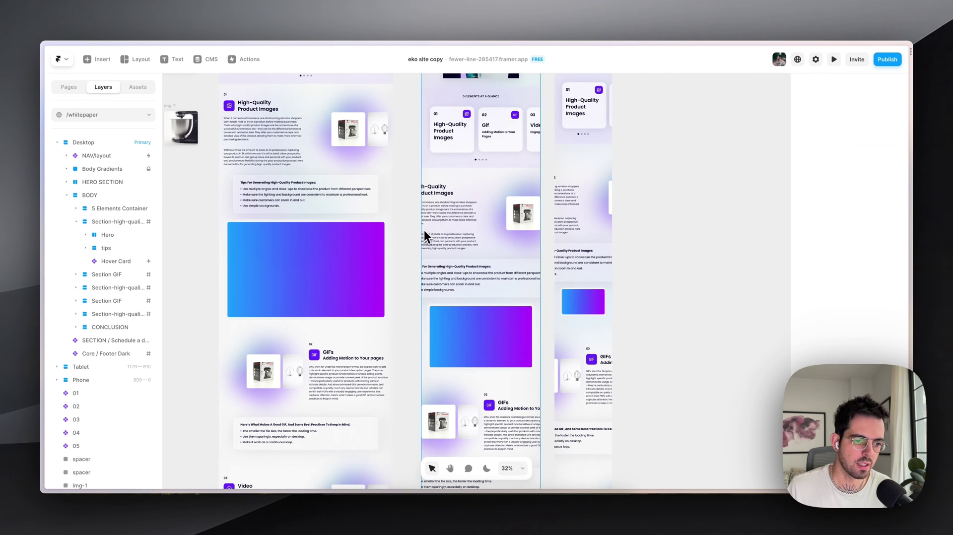
pyautogui.click(331, 269)
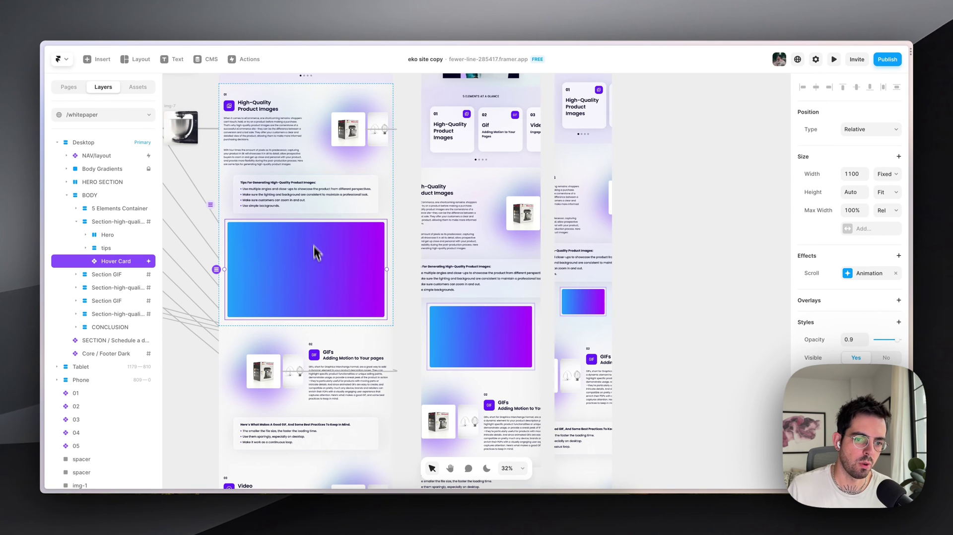
pyautogui.click(589, 300)
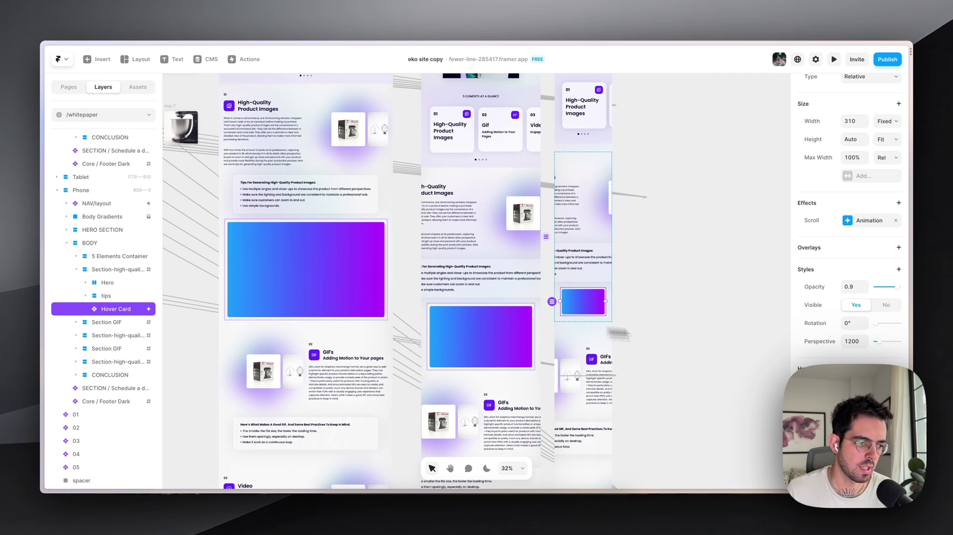
pyautogui.press('super+Return')
pyautogui.hotkey('shift', '1')
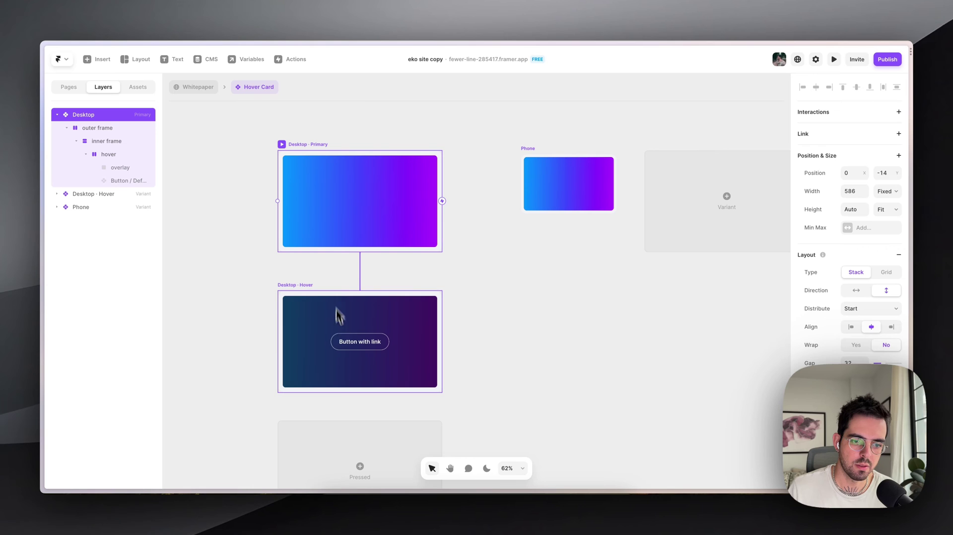
# Step: Set the Primary variant's overlay and button layers visible at opacity 1
pyautogui.click(106, 141)
pyautogui.click(119, 167)
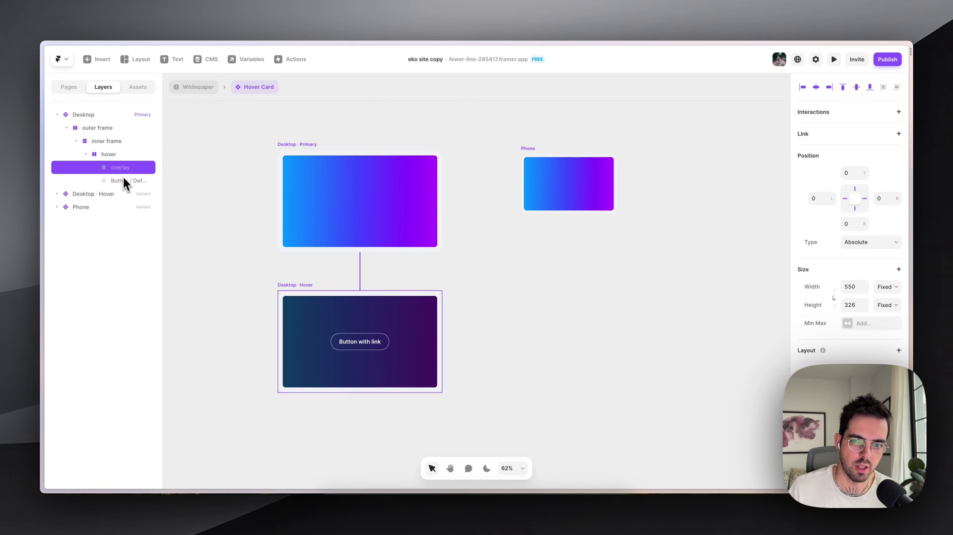
pyautogui.keyDown('shift'); pyautogui.click(127, 181); pyautogui.keyUp('shift')
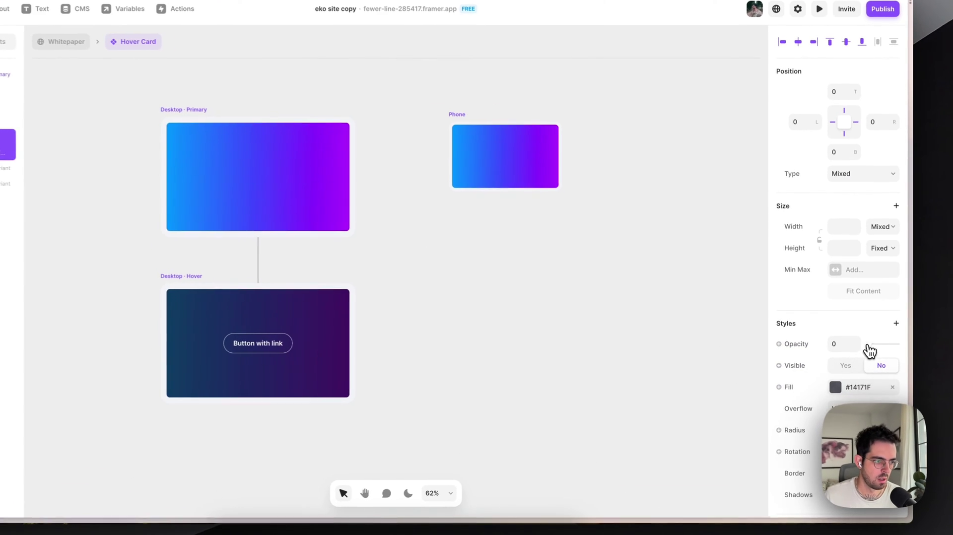
pyautogui.moveTo(877, 342); pyautogui.dragTo(915, 343)
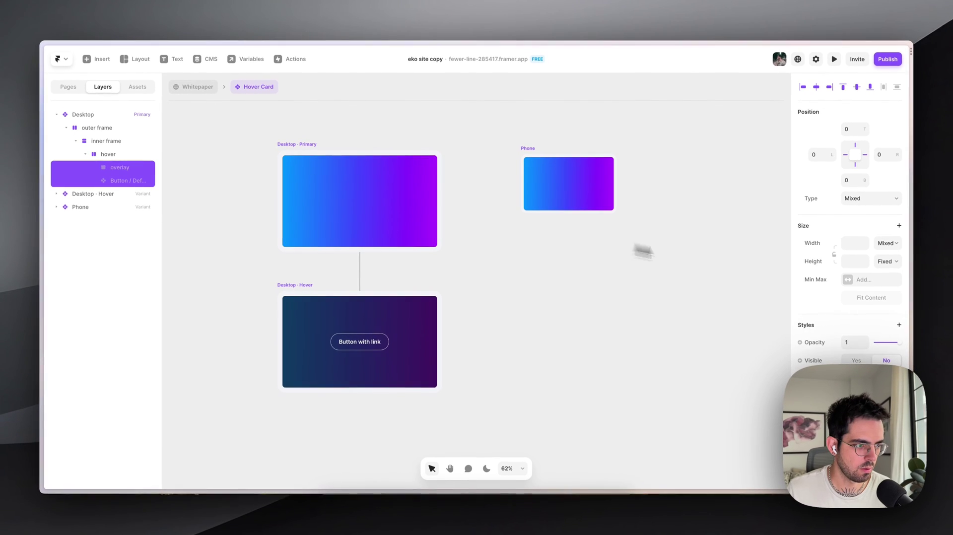
pyautogui.scroll(-3, 862, 341)
pyautogui.scroll(3, 863, 342)
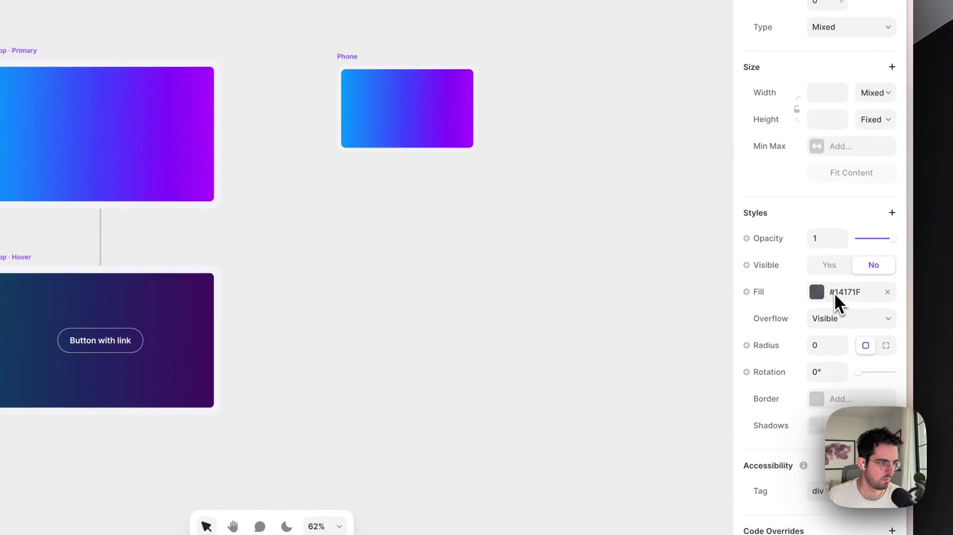
pyautogui.click(855, 360)
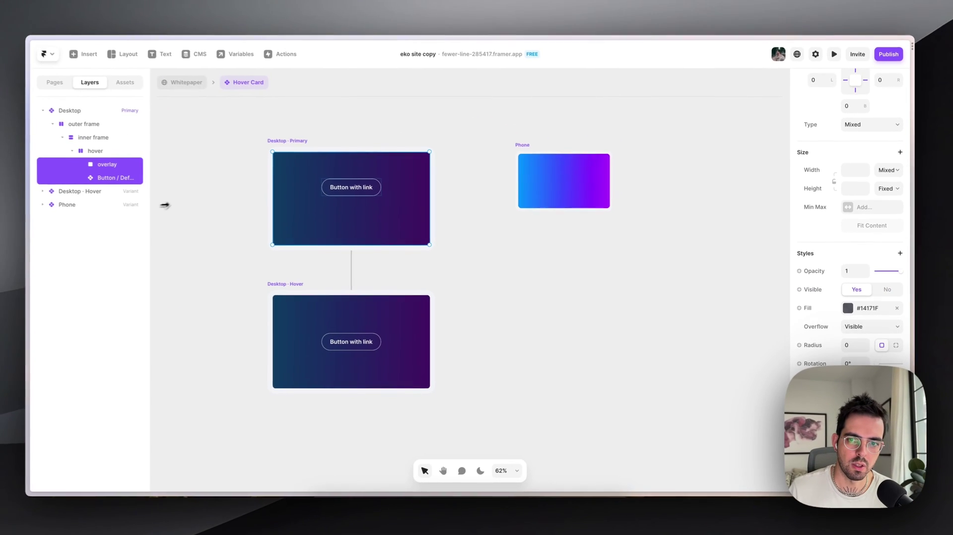
pyautogui.click(268, 199)
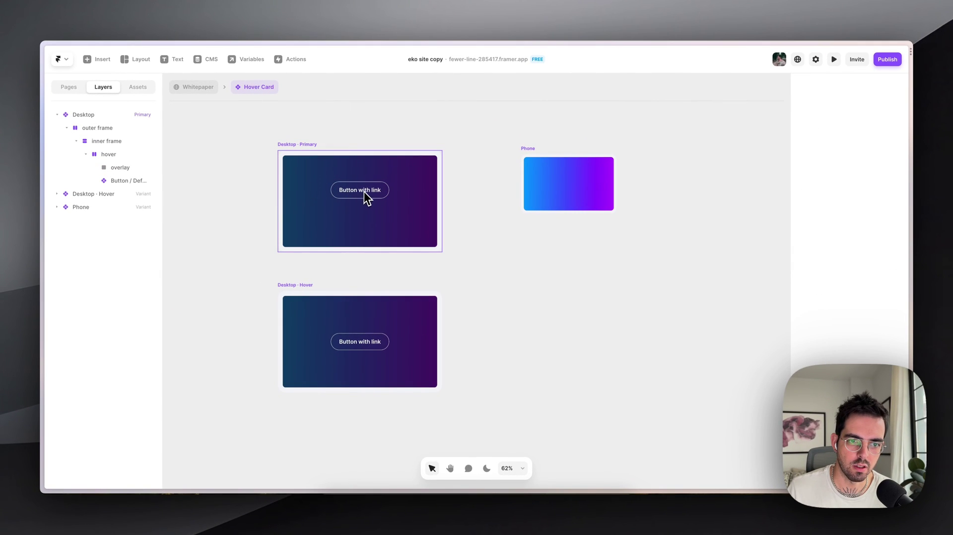
# Step: Preview Desktop · Primary, then drop its overlay and button opacity to 0
pyautogui.click(290, 148)
pyautogui.click(282, 145)
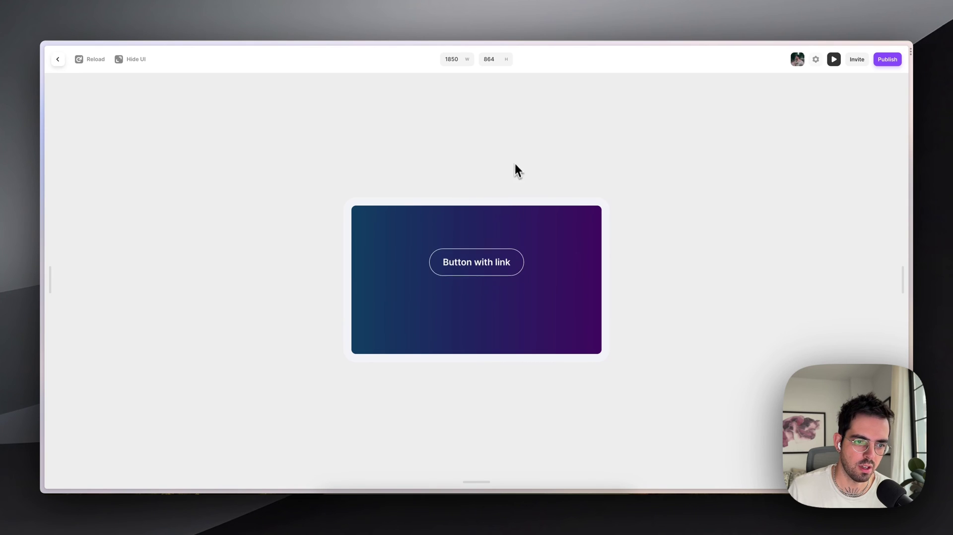
pyautogui.press('Escape')
pyautogui.click(122, 169)
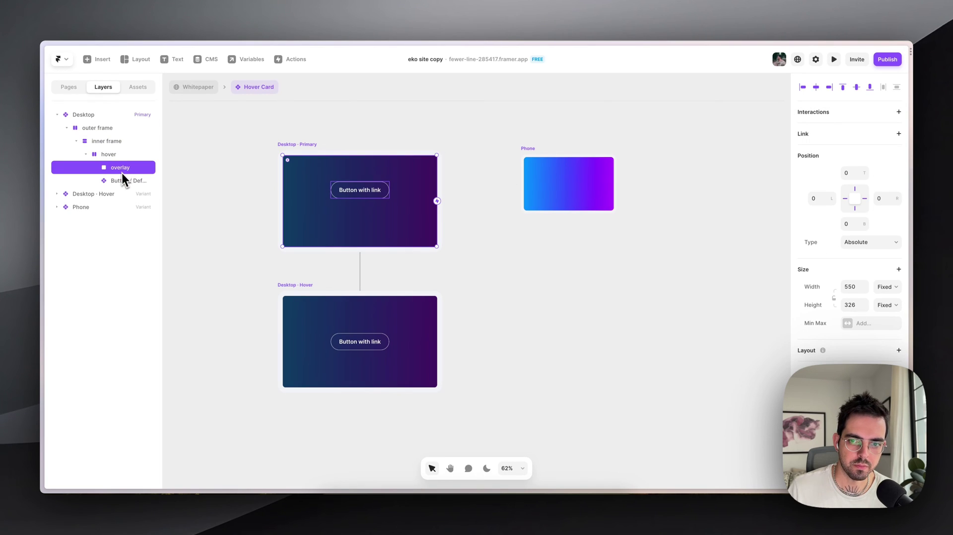
pyautogui.keyDown('shift'); pyautogui.click(123, 182); pyautogui.keyUp('shift')
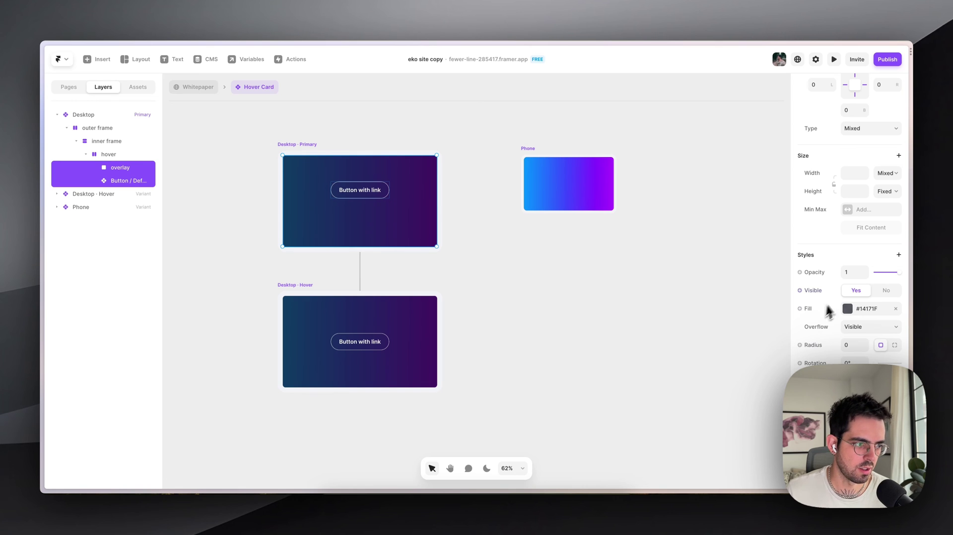
pyautogui.moveTo(900, 272); pyautogui.dragTo(882, 274)
pyautogui.press('Escape')
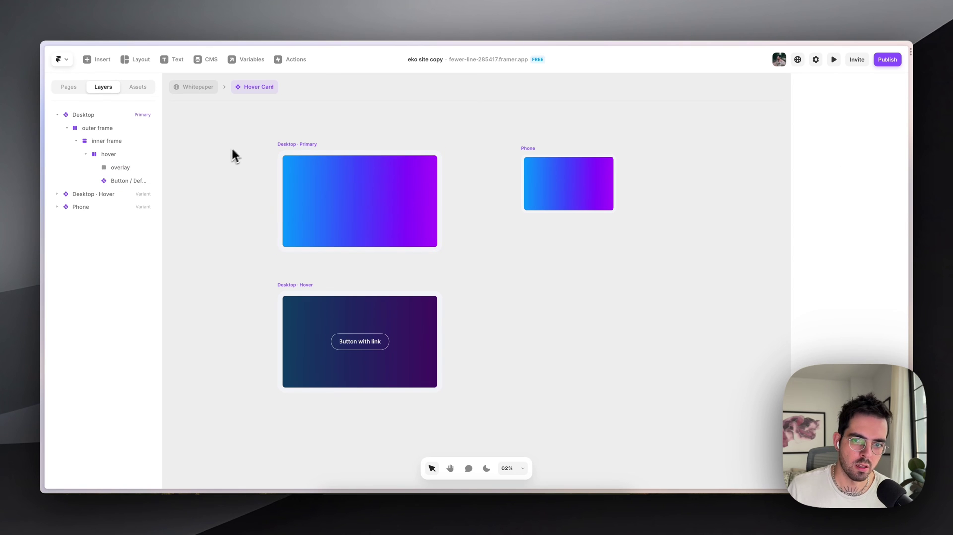
# Step: Select the Desktop variant's button, then expand Desktop · Hover down to its hover layer and button
pyautogui.click(81, 114)
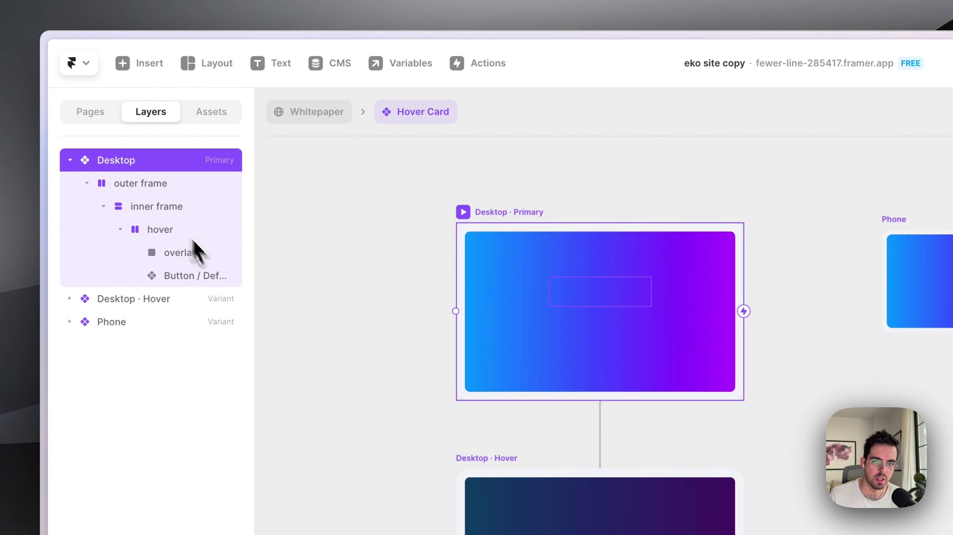
pyautogui.click(200, 277)
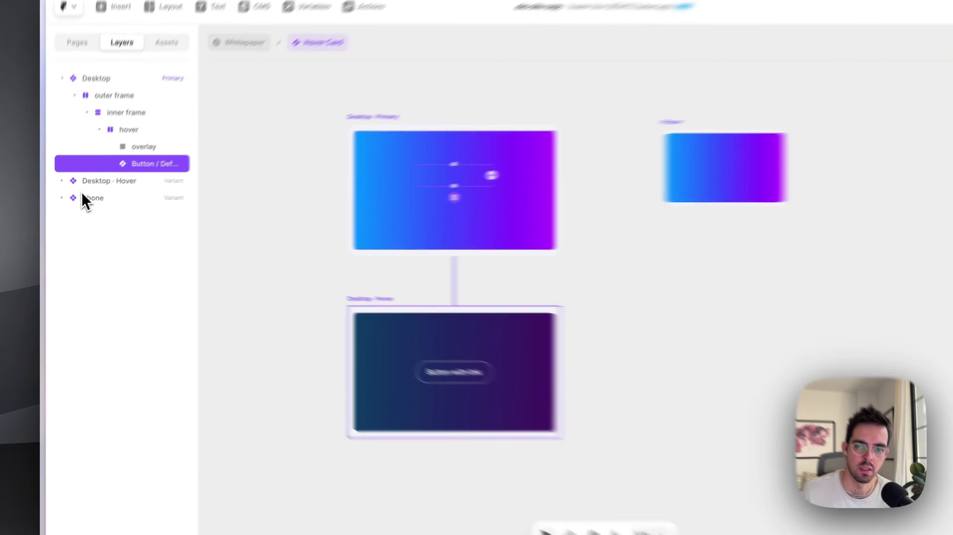
pyautogui.click(79, 194)
pyautogui.click(91, 206)
pyautogui.click(95, 217)
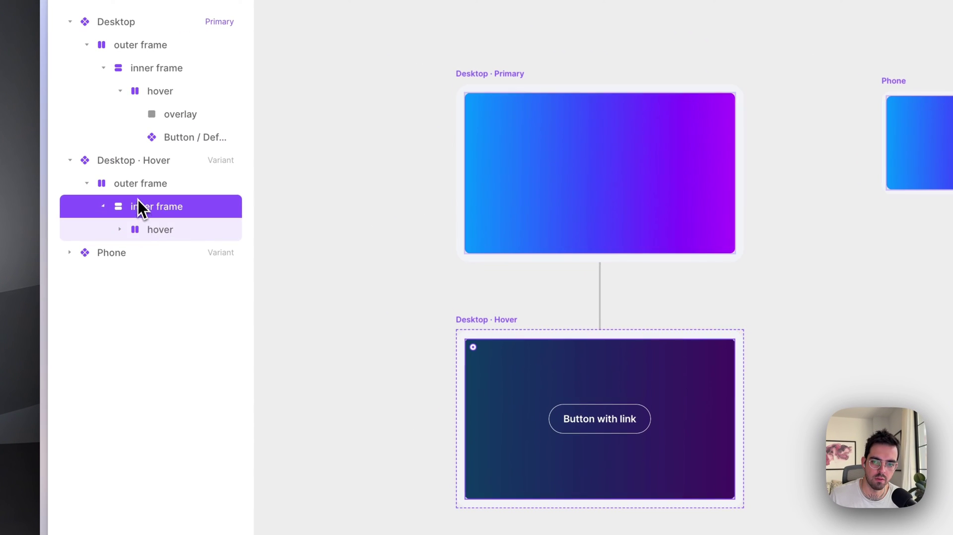
pyautogui.click(144, 229)
pyautogui.click(517, 342)
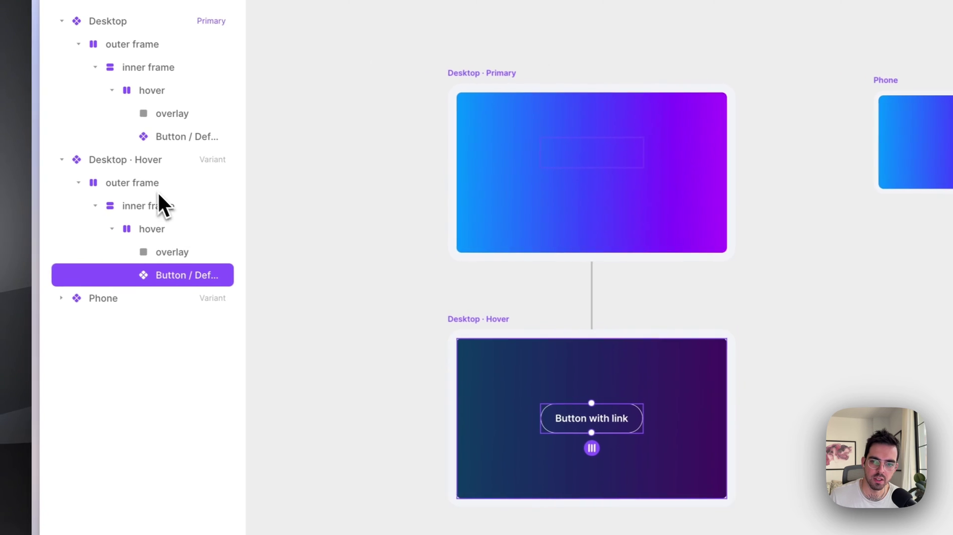
# Step: Expand the Phone variant's outer and inner frames to reveal its hidden hover layer
pyautogui.click(133, 301)
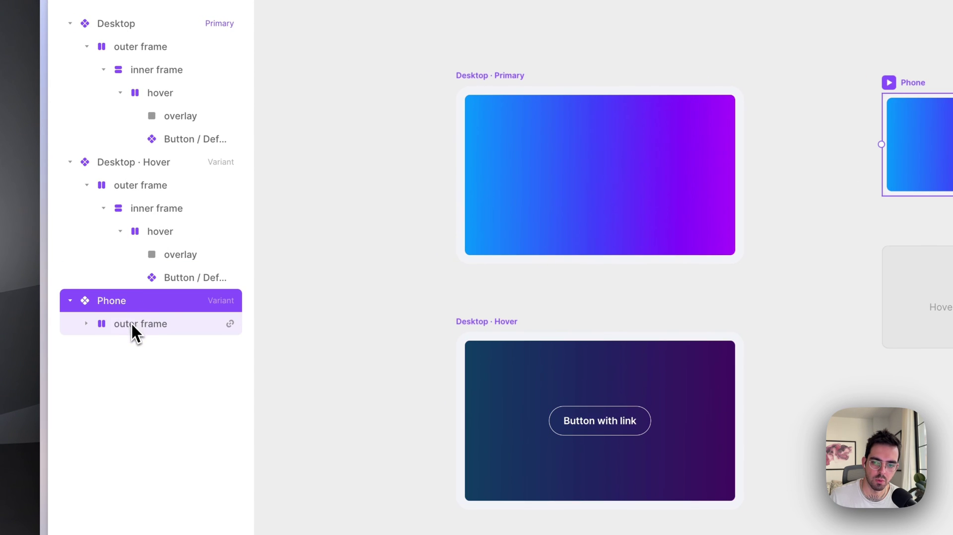
pyautogui.click(130, 324)
pyautogui.click(129, 347)
pyautogui.click(104, 347)
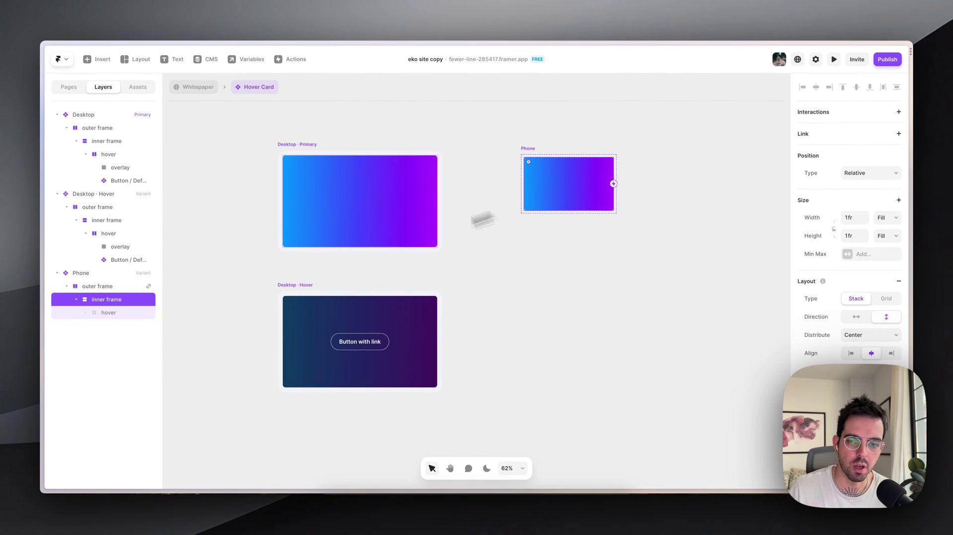
pyautogui.click(87, 317)
pyautogui.click(108, 314)
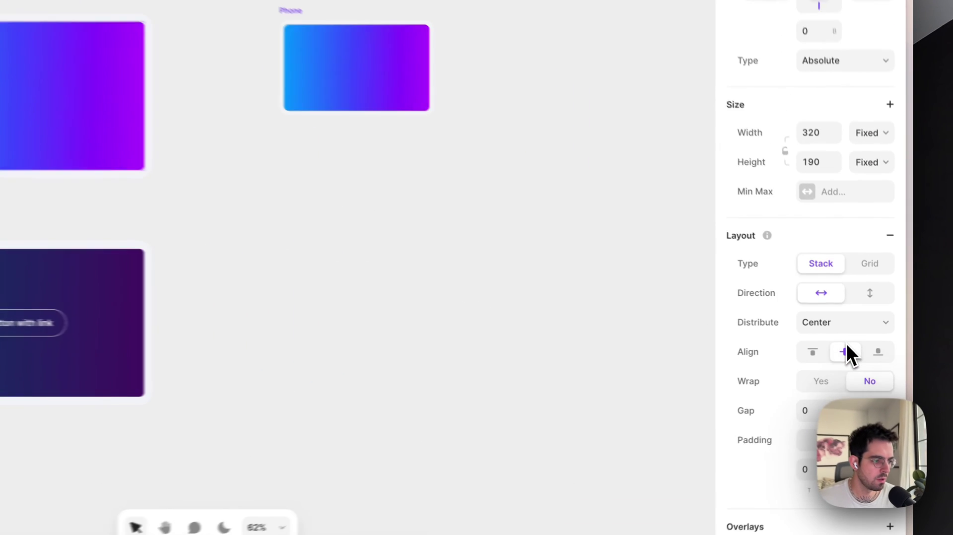
pyautogui.scroll(-8, 797, 238)
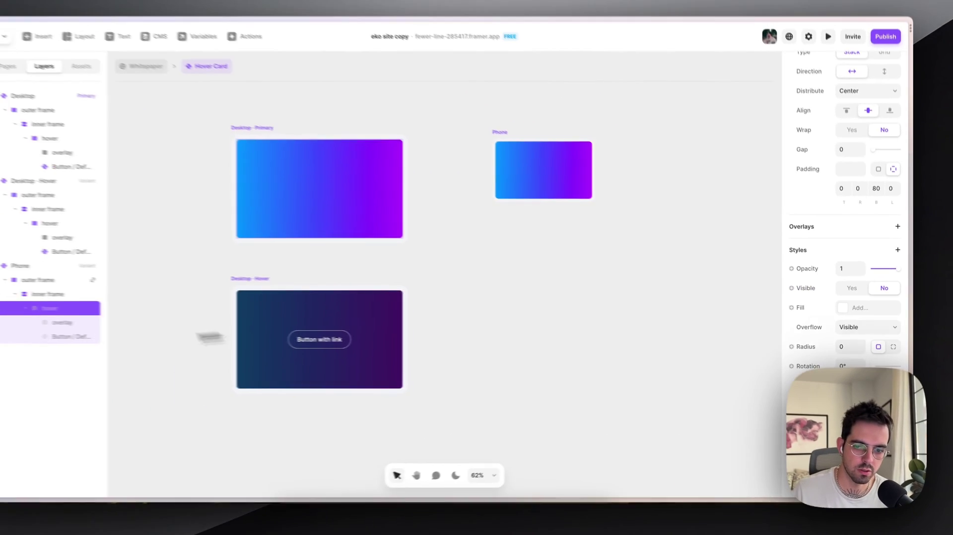
pyautogui.click(26, 309)
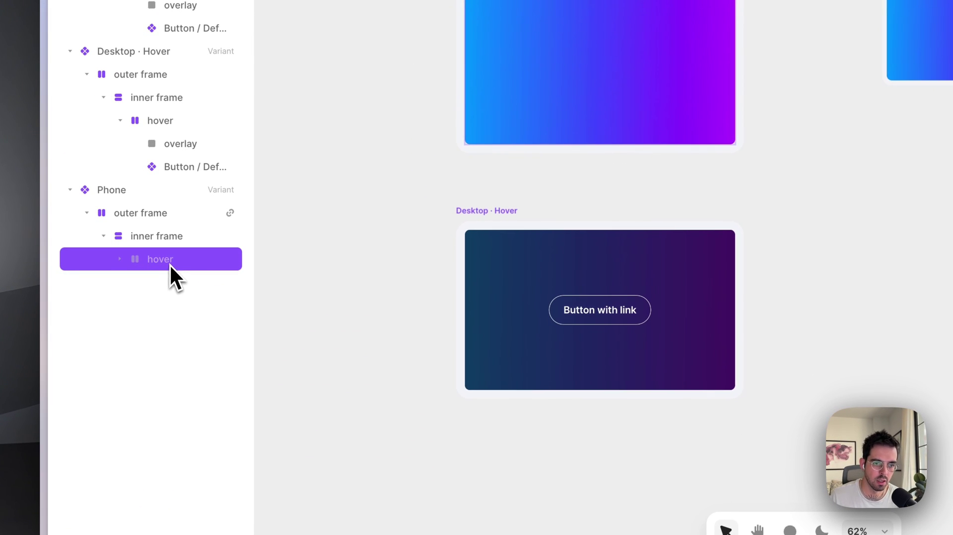
pyautogui.click(121, 260)
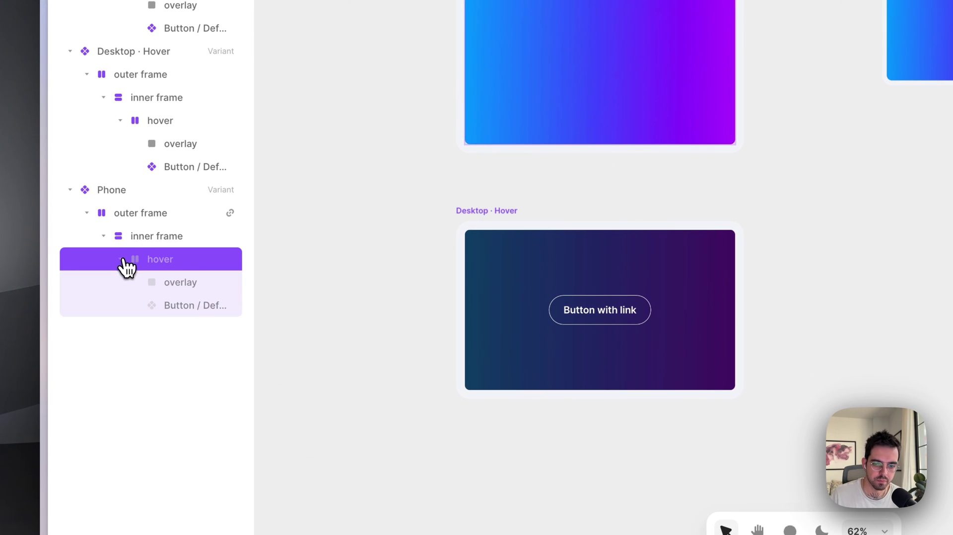
pyautogui.click(171, 304)
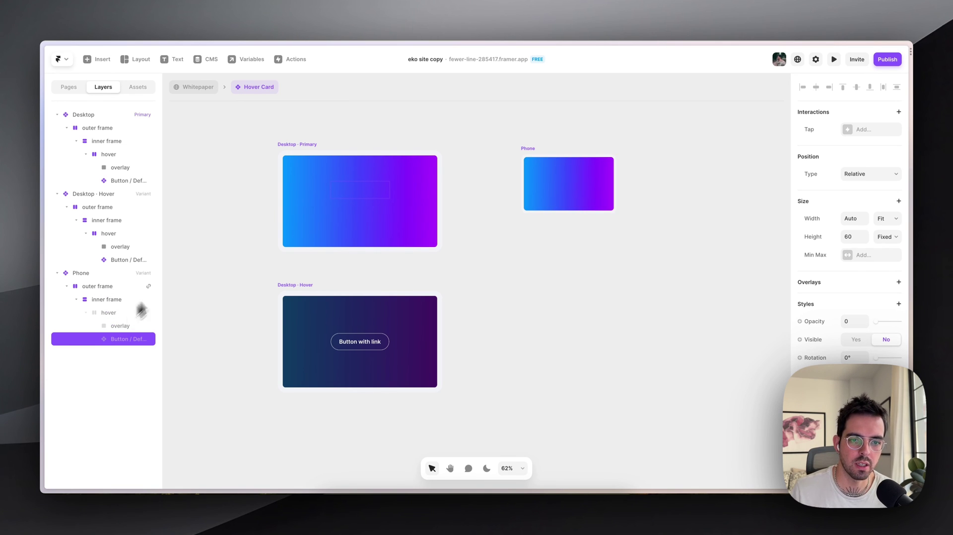
pyautogui.click(296, 147)
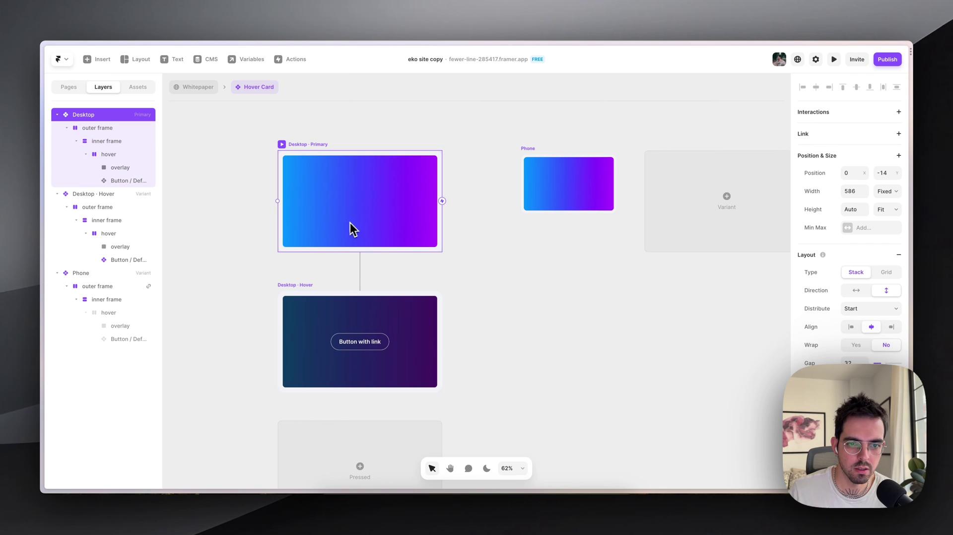
pyautogui.click(117, 181)
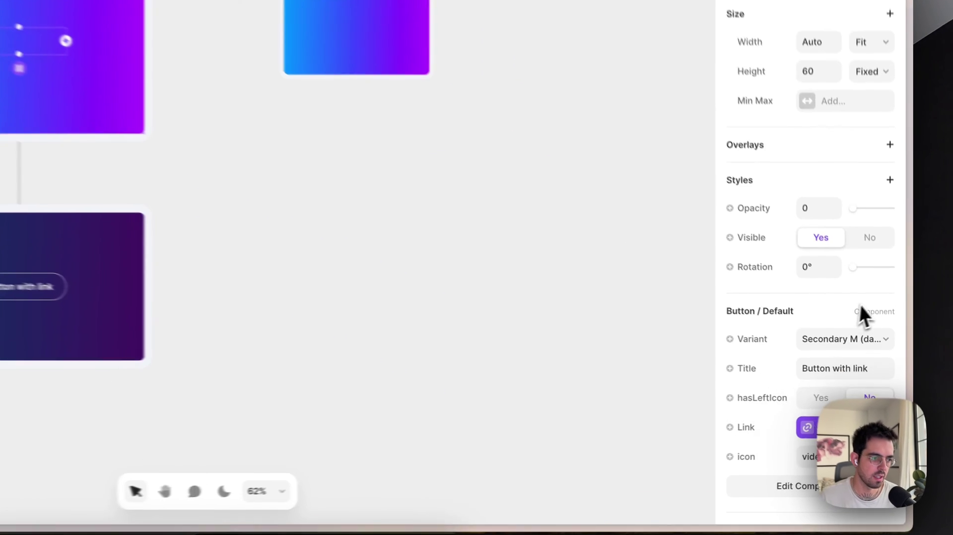
pyautogui.scroll(-1, 812, 368)
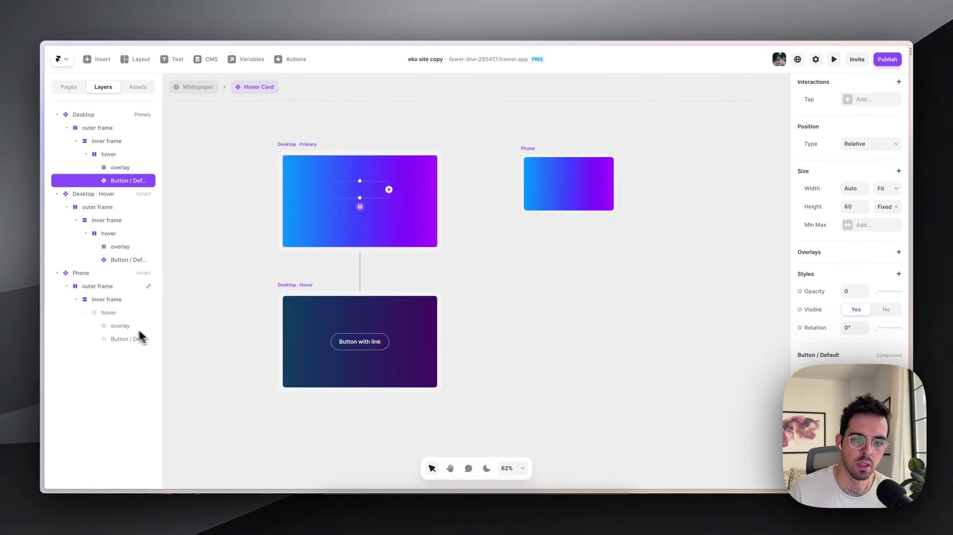
pyautogui.click(196, 88)
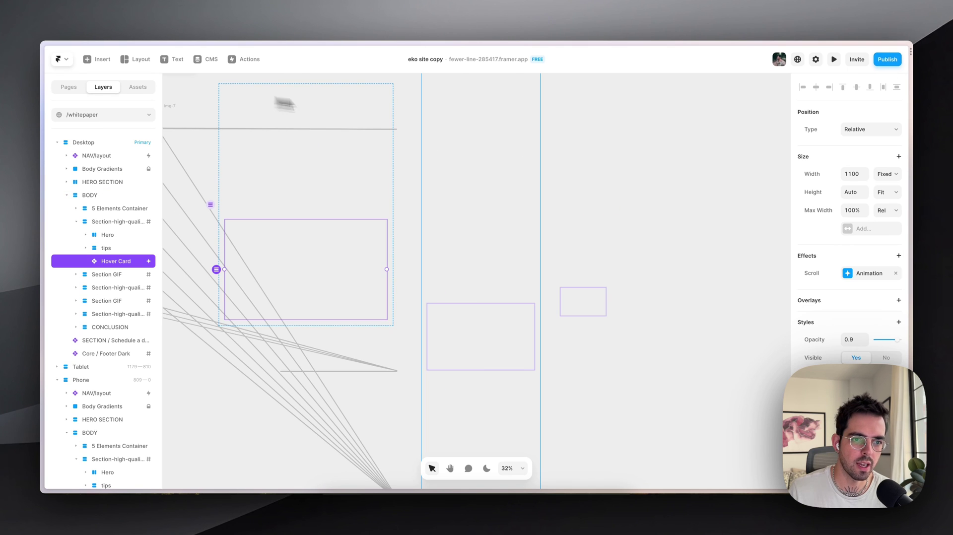
pyautogui.click(887, 59)
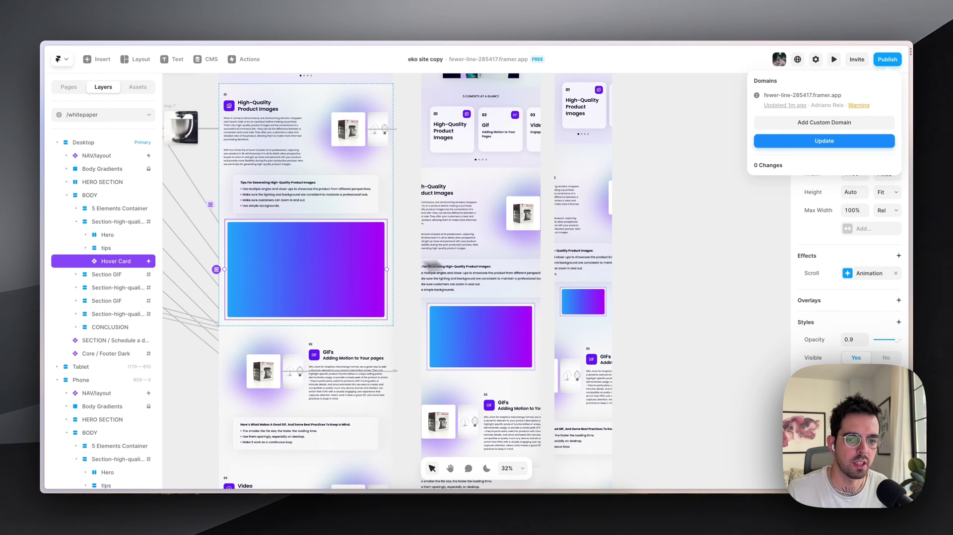
pyautogui.doubleClick(308, 261)
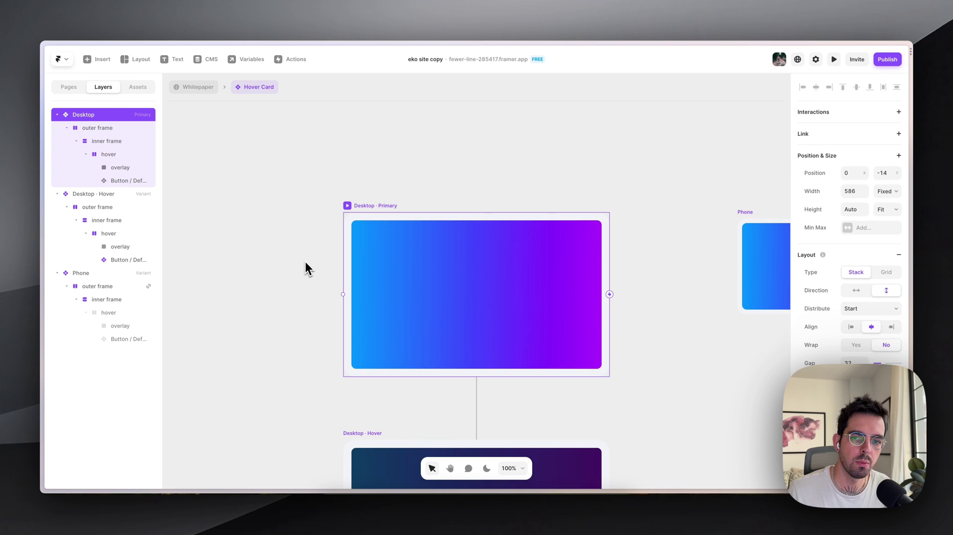
# Step: Hide the hover layer and Button / Default in the Desktop variant by setting Visible to No
pyautogui.click(139, 181)
pyautogui.keyDown('shift'); pyautogui.click(116, 156); pyautogui.keyUp('shift')
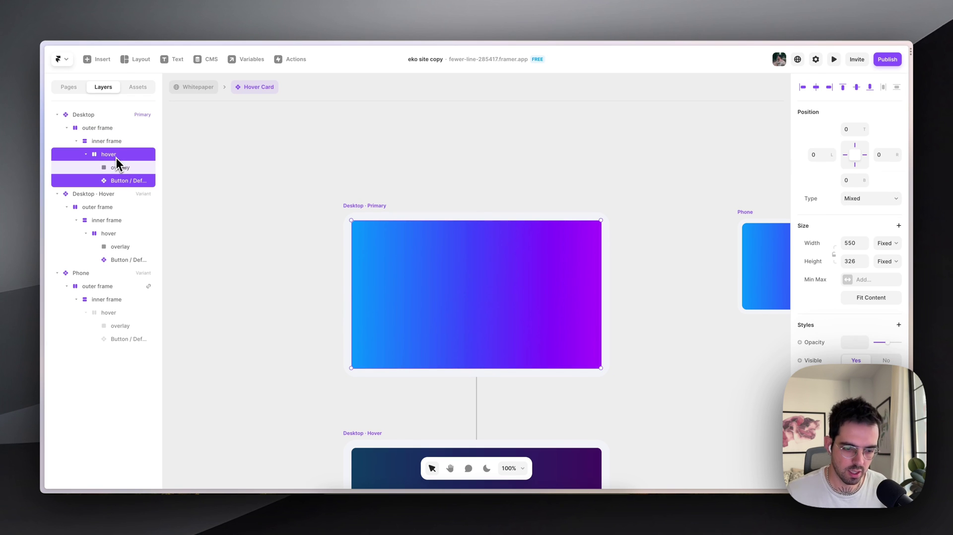
pyautogui.click(886, 360)
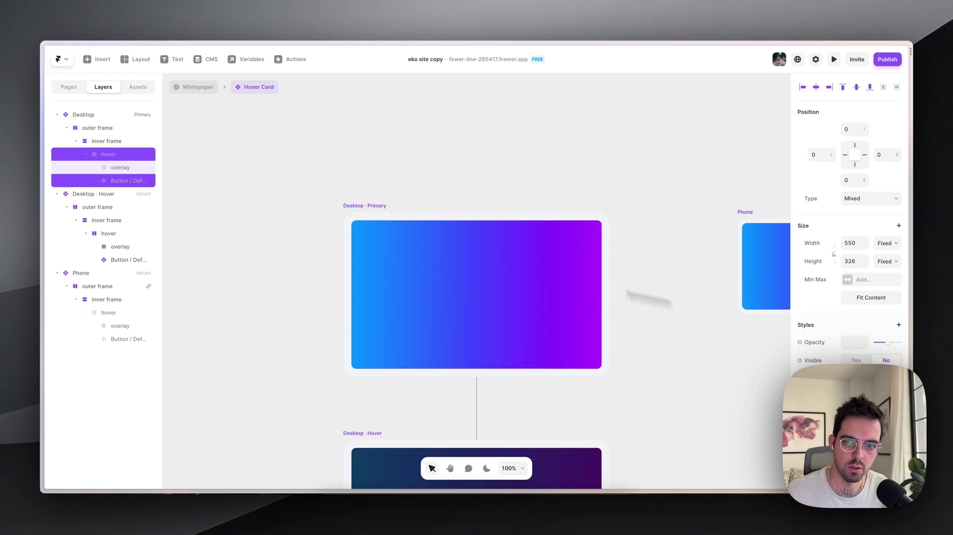
# Step: Return to the Whitepaper page and republish the site
pyautogui.scroll(-3, 330, 264)
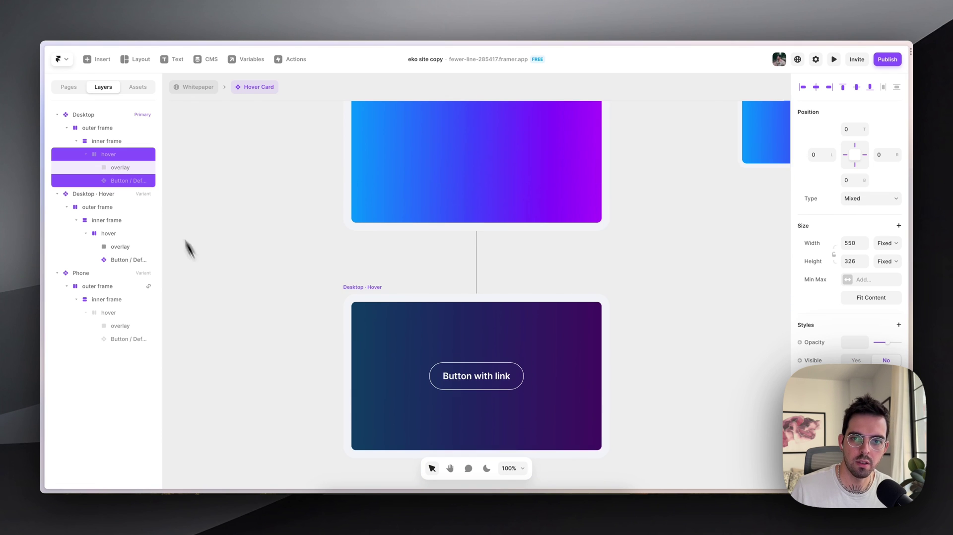
pyautogui.scroll(-3, 189, 248)
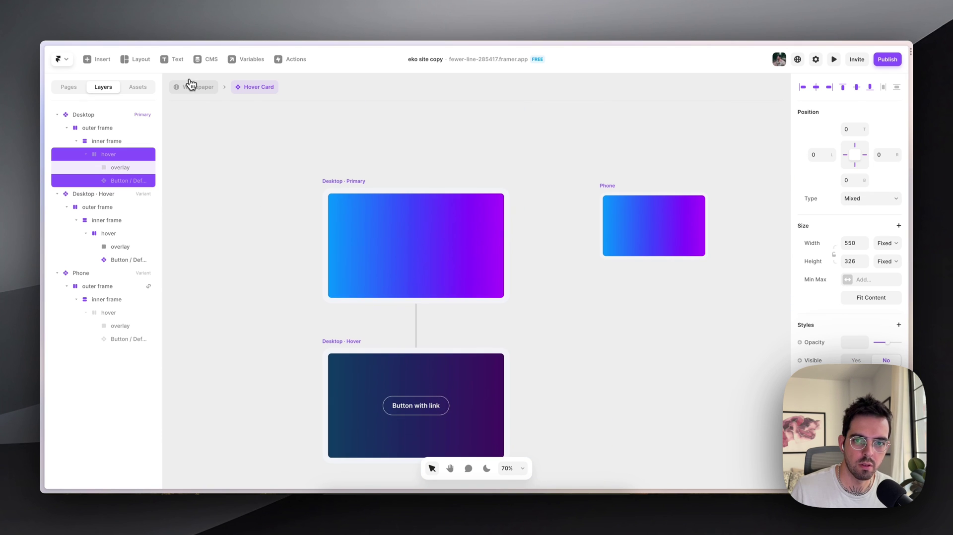
pyautogui.click(191, 86)
pyautogui.click(888, 59)
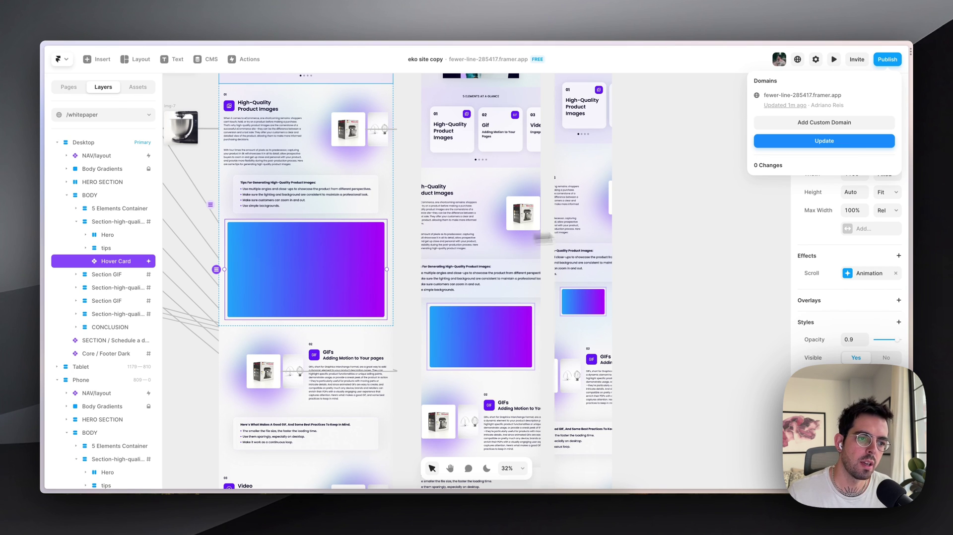
# Step: Dismiss the Publish/Domains popover to show the /whitepaper canvas with the Hover Card
pyautogui.click(662, 225)
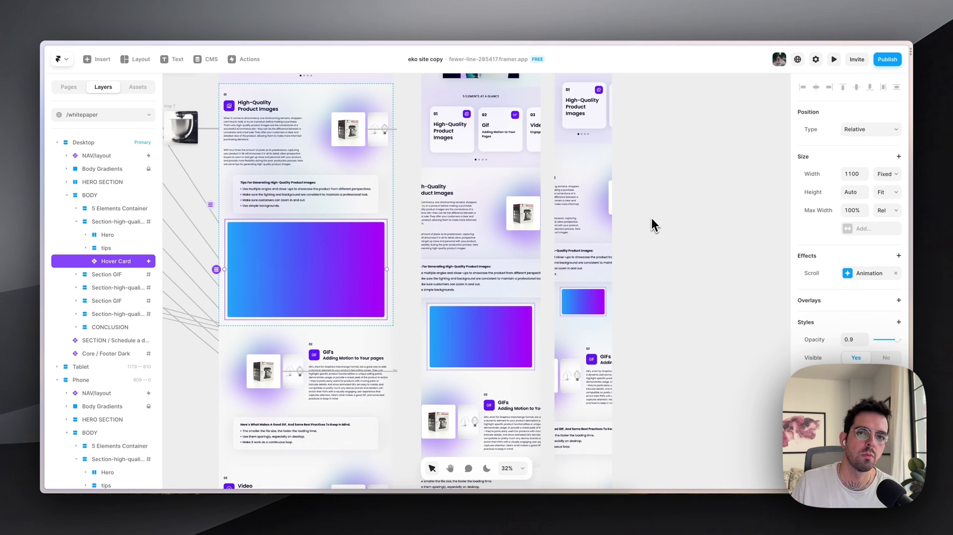